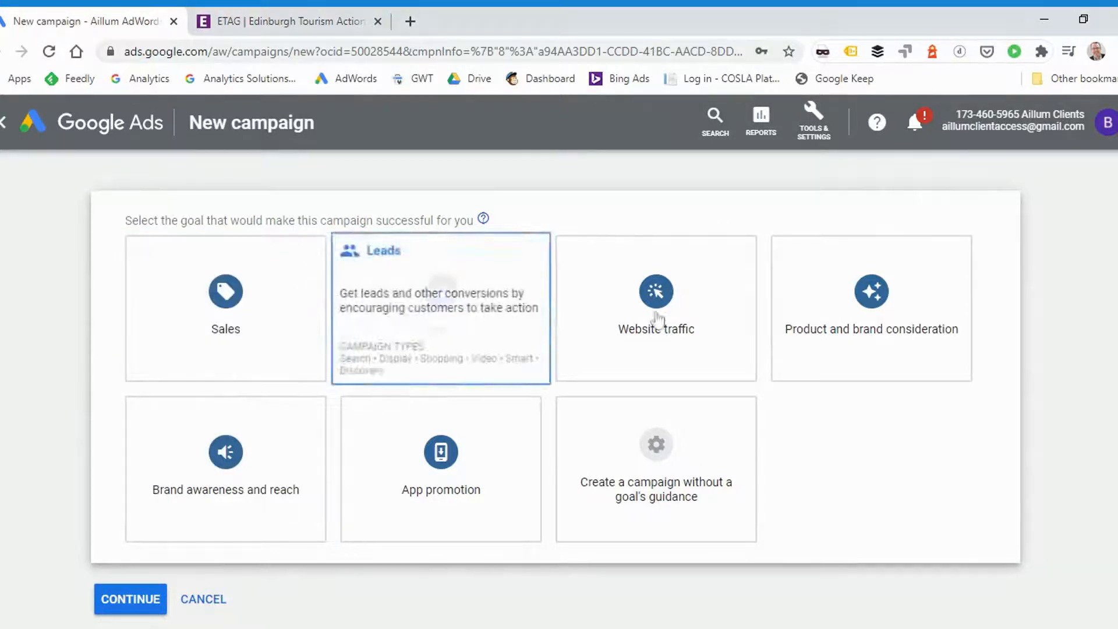
Compare the campaign types offered for the Product and brand consideration, Website traffic, and no-guidance goals
scroll(934, 442, down, 1)
scroll(934, 443, up, 1)
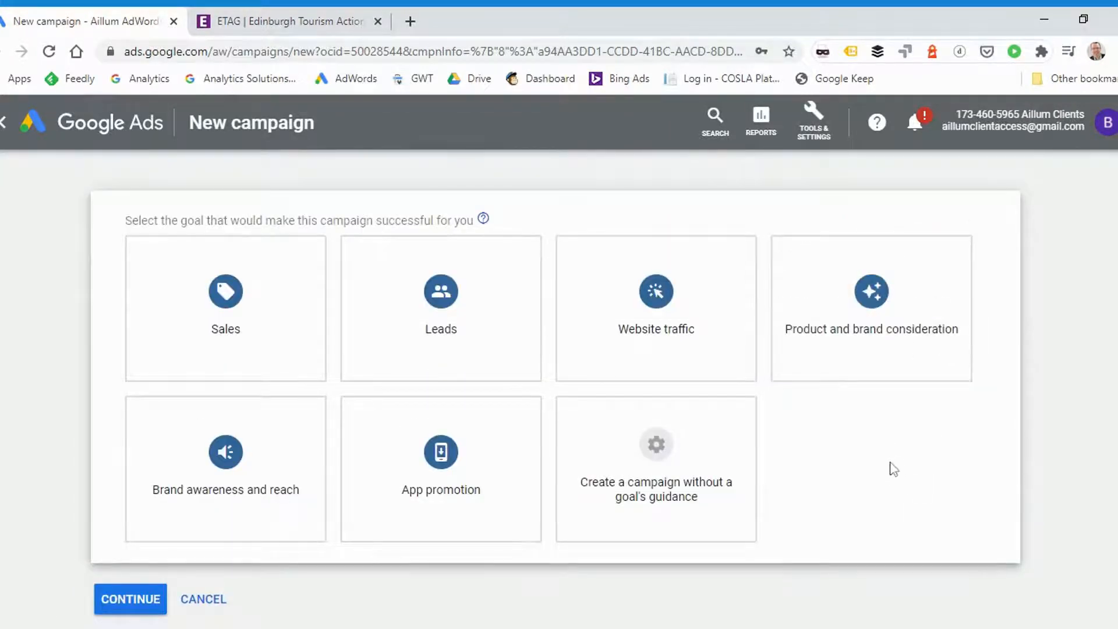
click(924, 298)
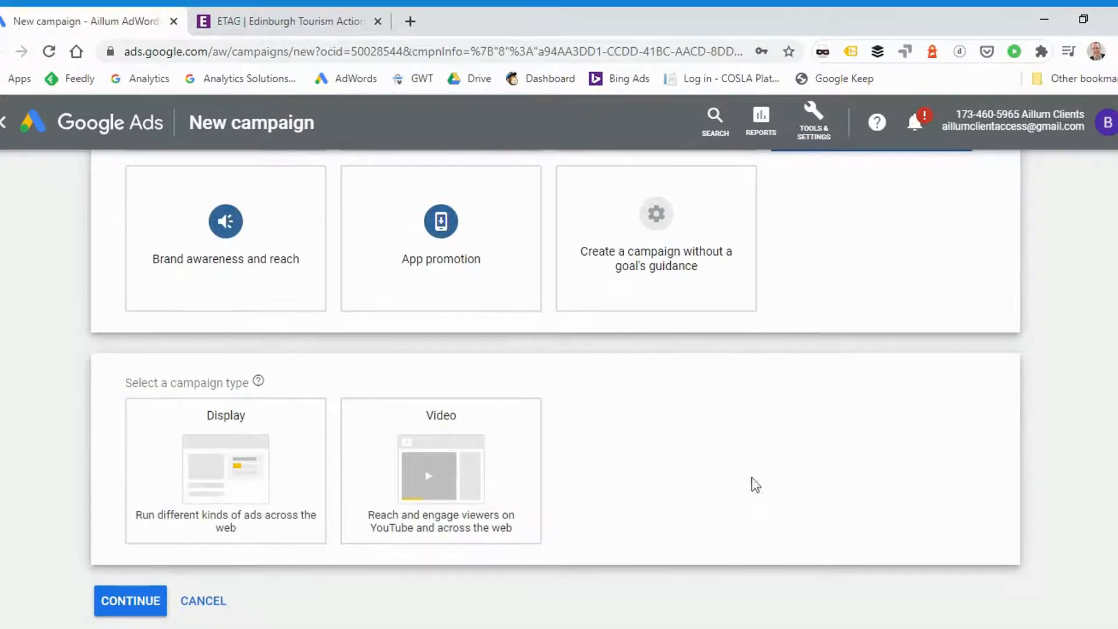
scroll(751, 481, up, 3)
scroll(663, 262, down, 3)
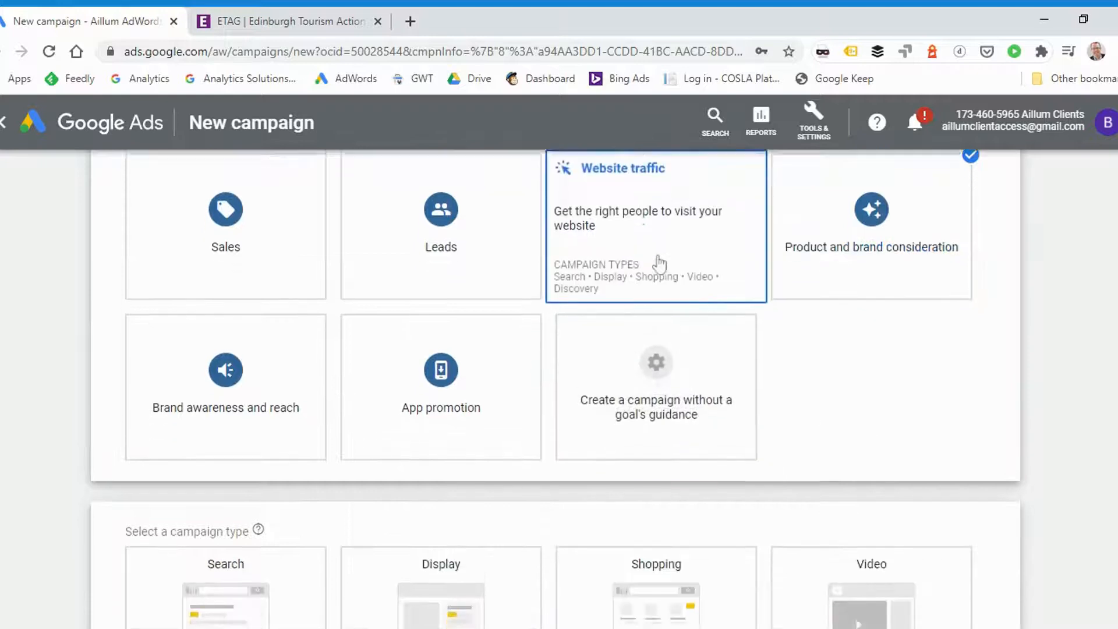
scroll(1016, 372, down, 1)
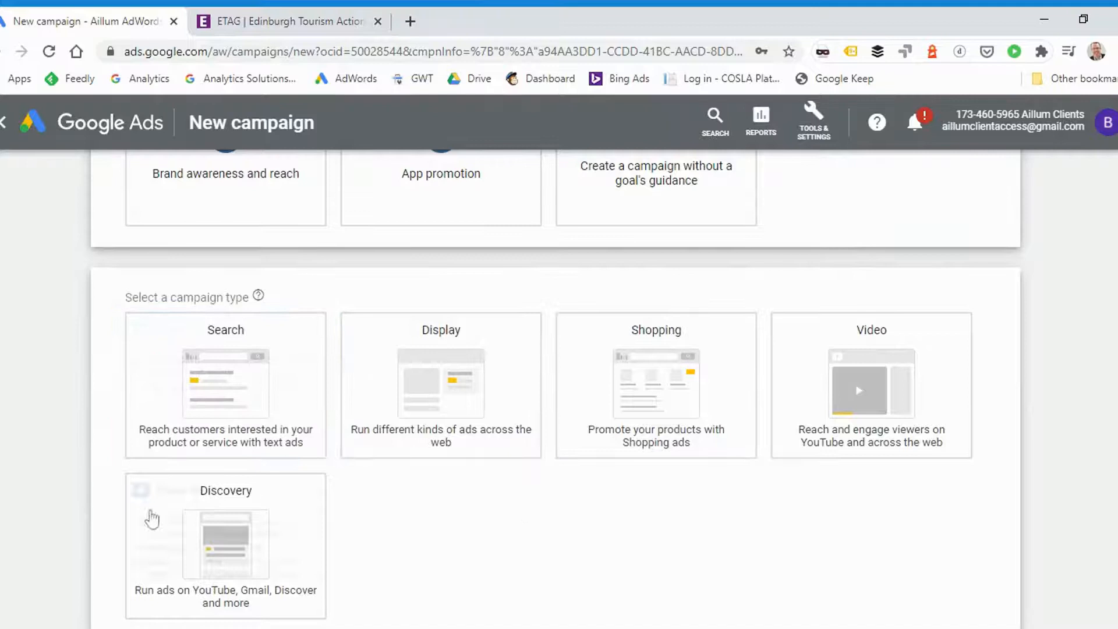
scroll(1045, 432, up, 3)
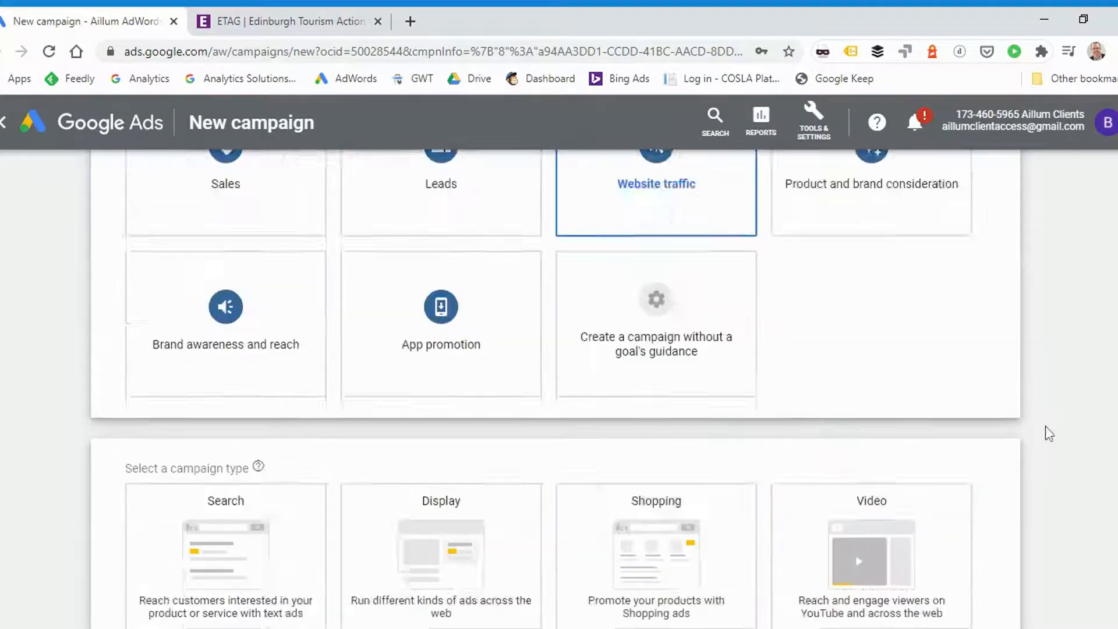
scroll(1048, 434, up, 1)
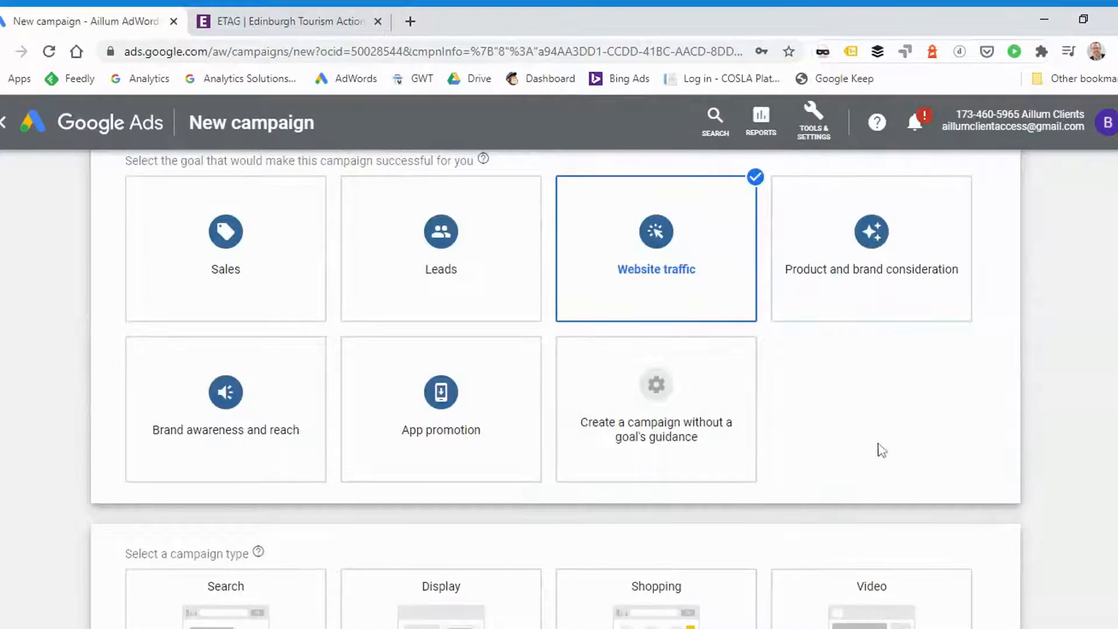
scroll(1064, 416, down, 4)
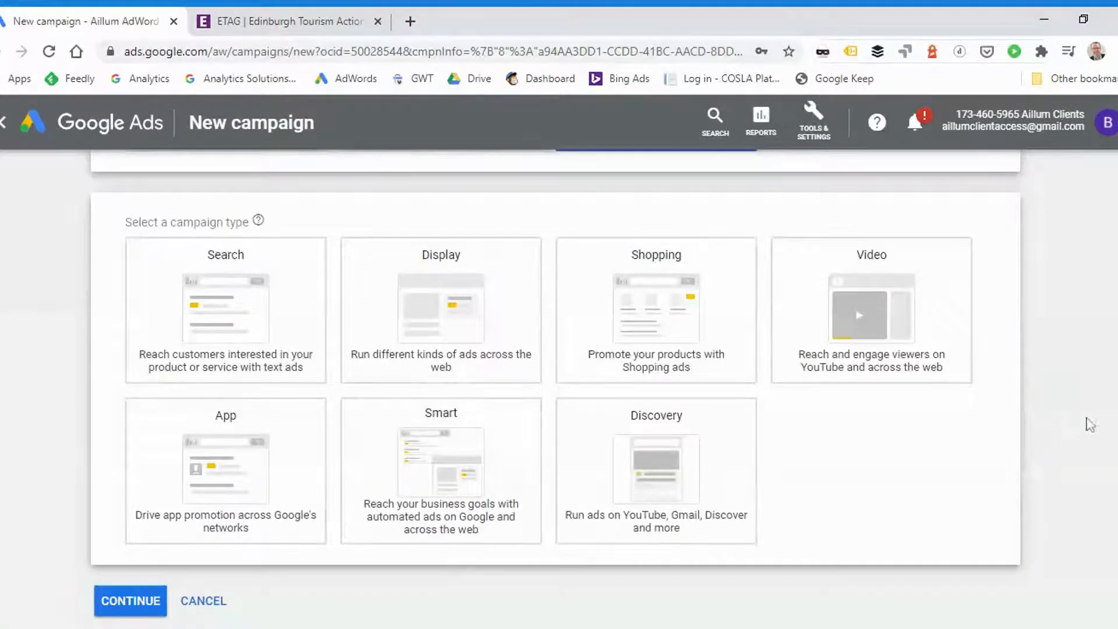
scroll(1042, 437, up, 3)
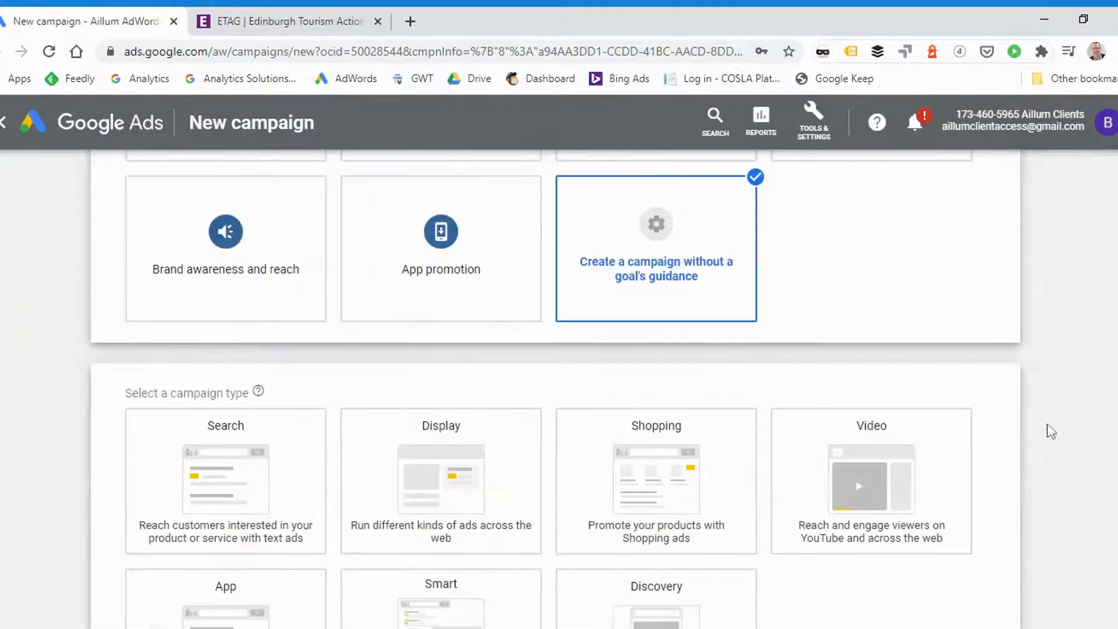
scroll(1059, 414, up, 1)
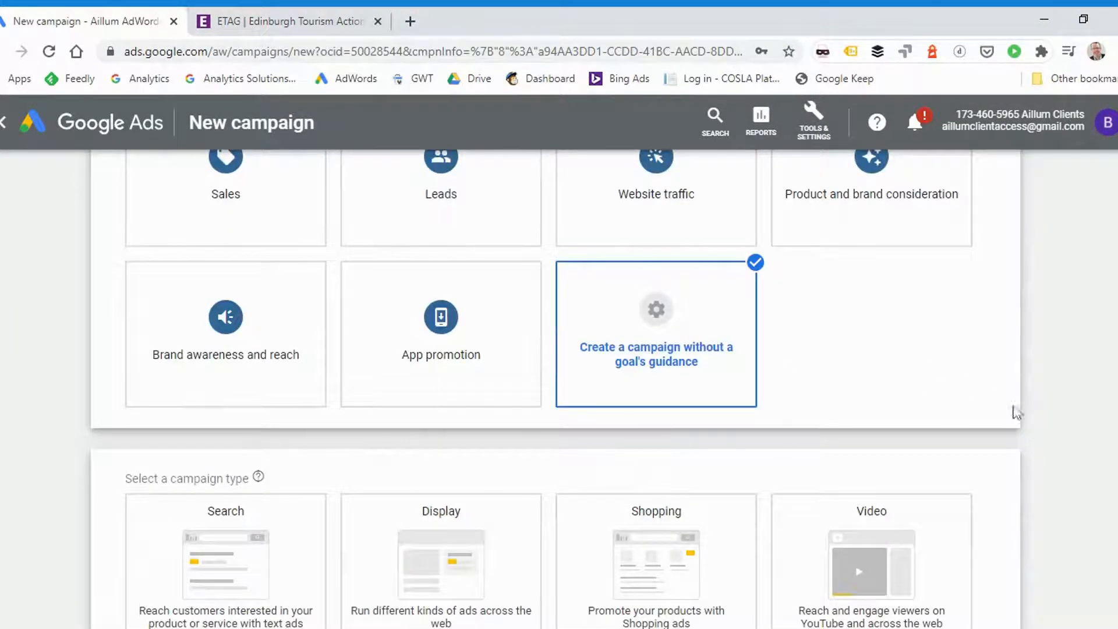
Choose Website traffic as the campaign goal and Search as the campaign type, and continue to the campaign settings
scroll(1048, 396, up, 1)
click(654, 242)
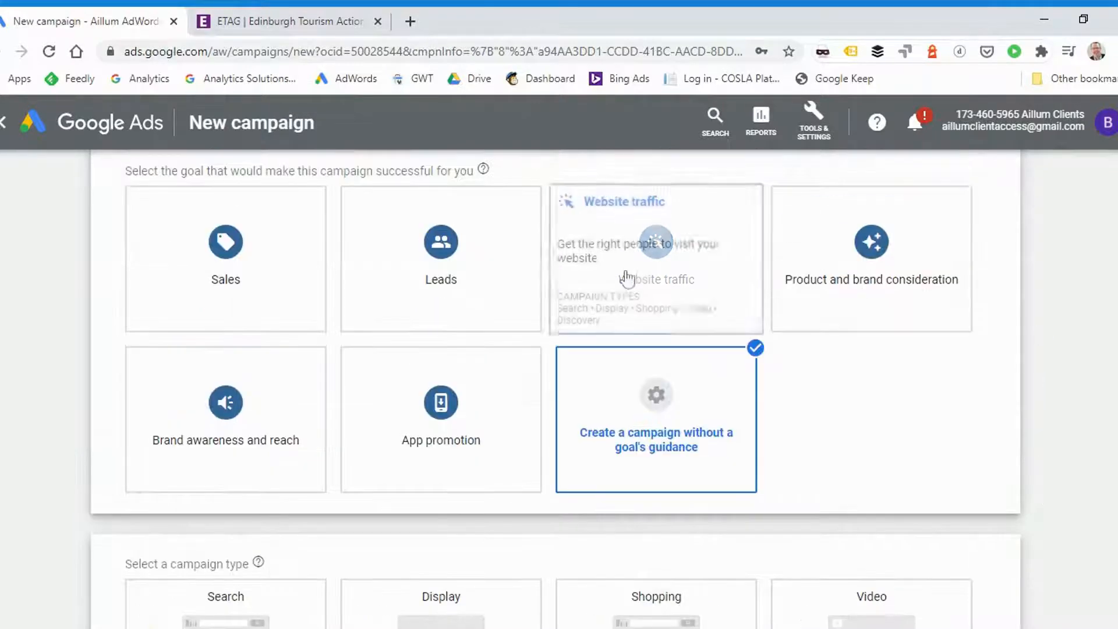
scroll(698, 279, down, 3)
scroll(862, 354, down, 2)
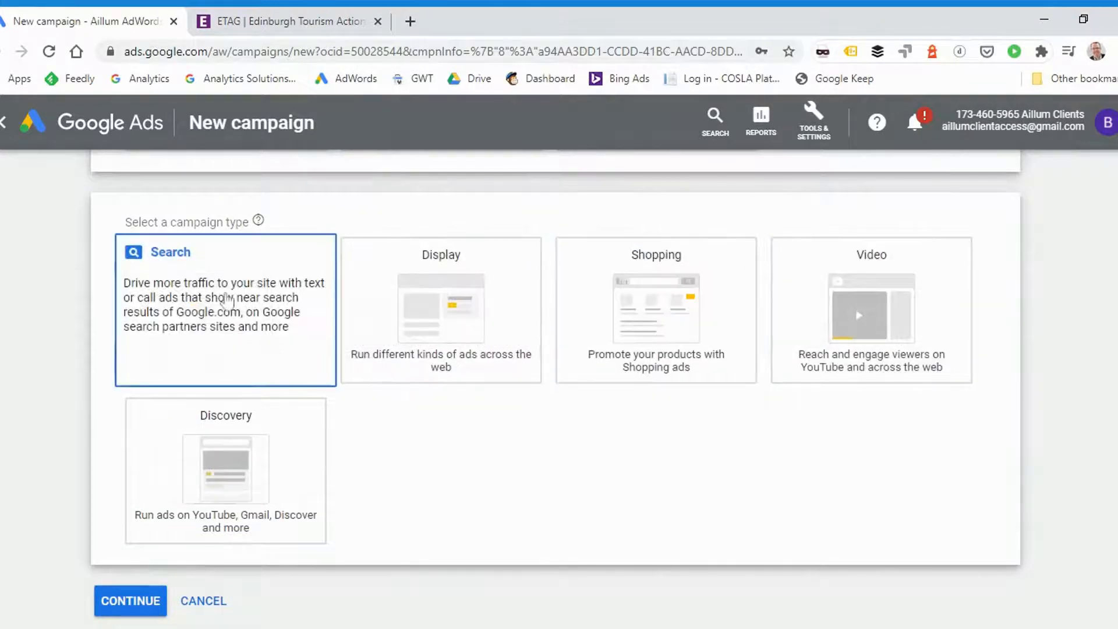
click(227, 299)
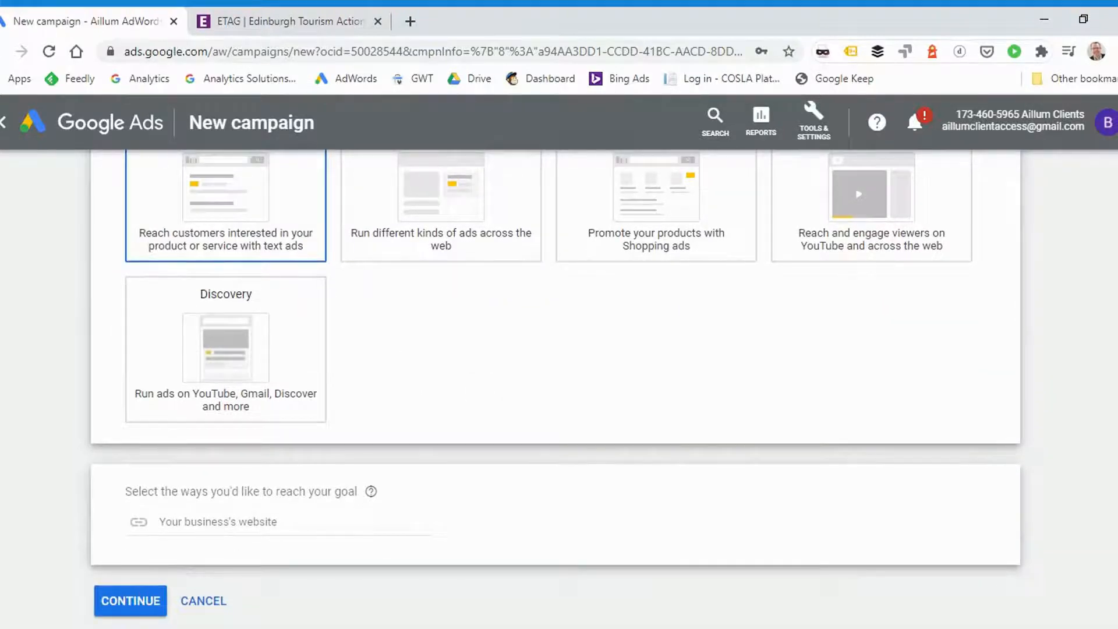
click(136, 603)
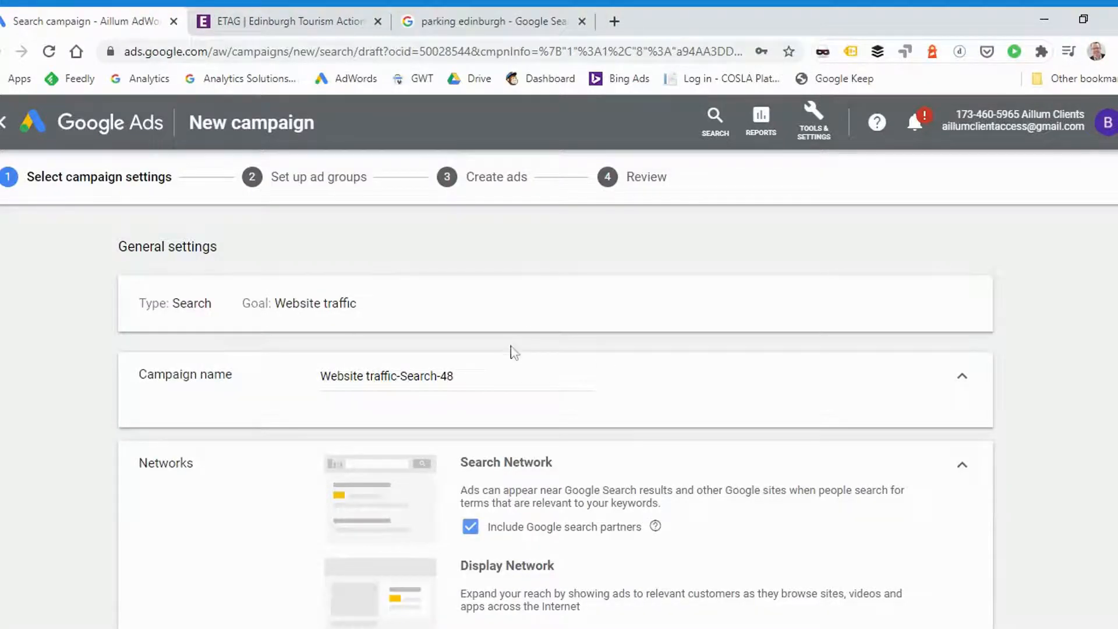
Replace the default campaign name with "Eating Out in Edinburgh"
scroll(555, 408, down, 10)
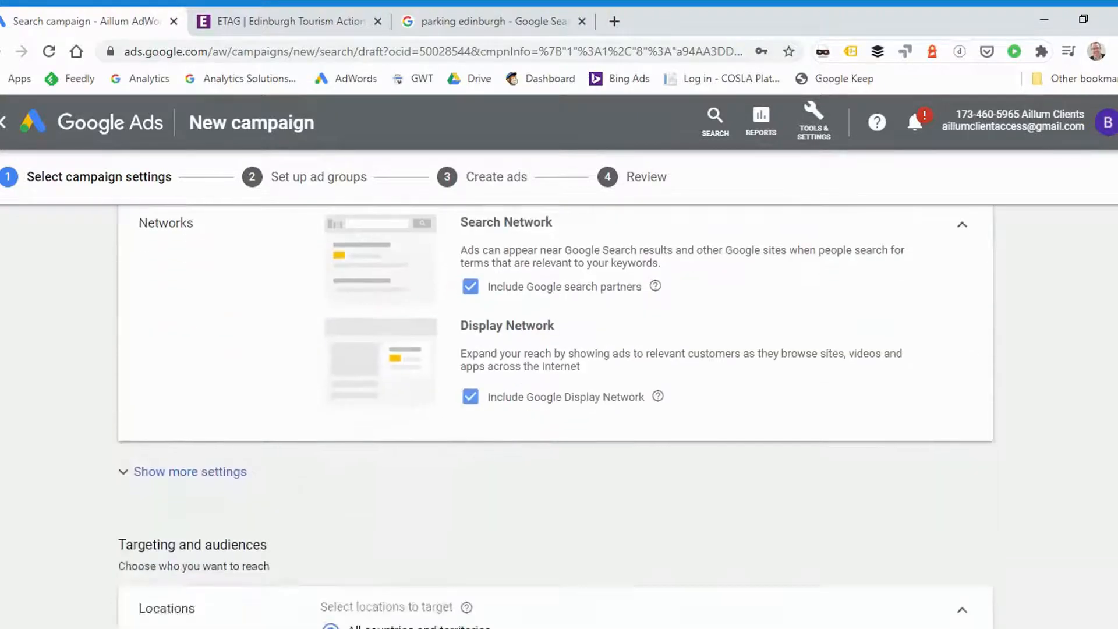
scroll(556, 416, down, 12)
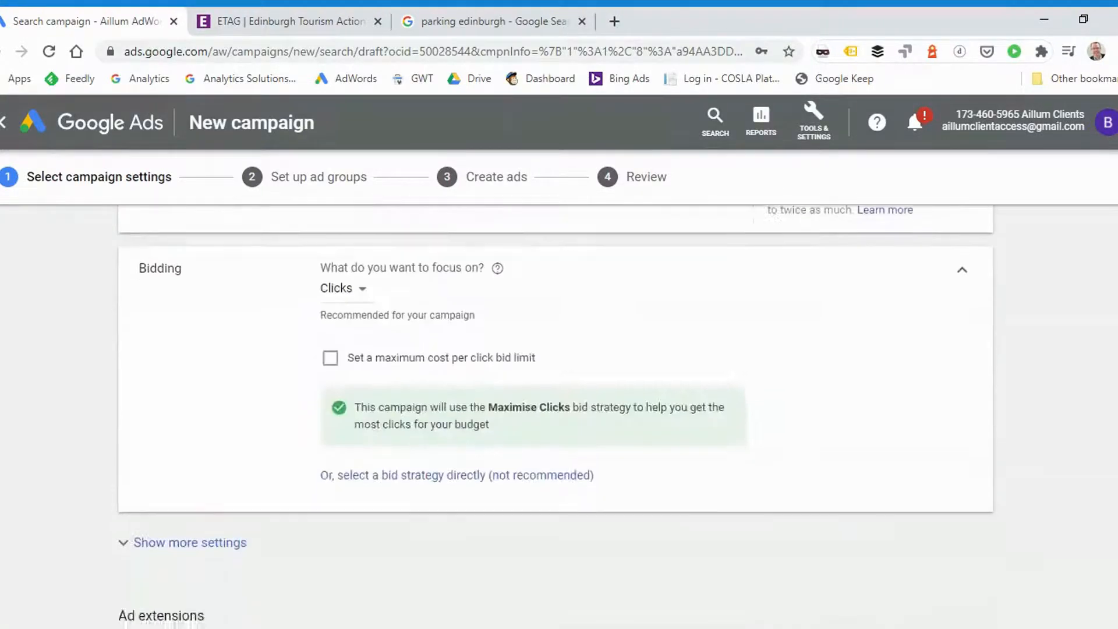
scroll(556, 407, up, 20)
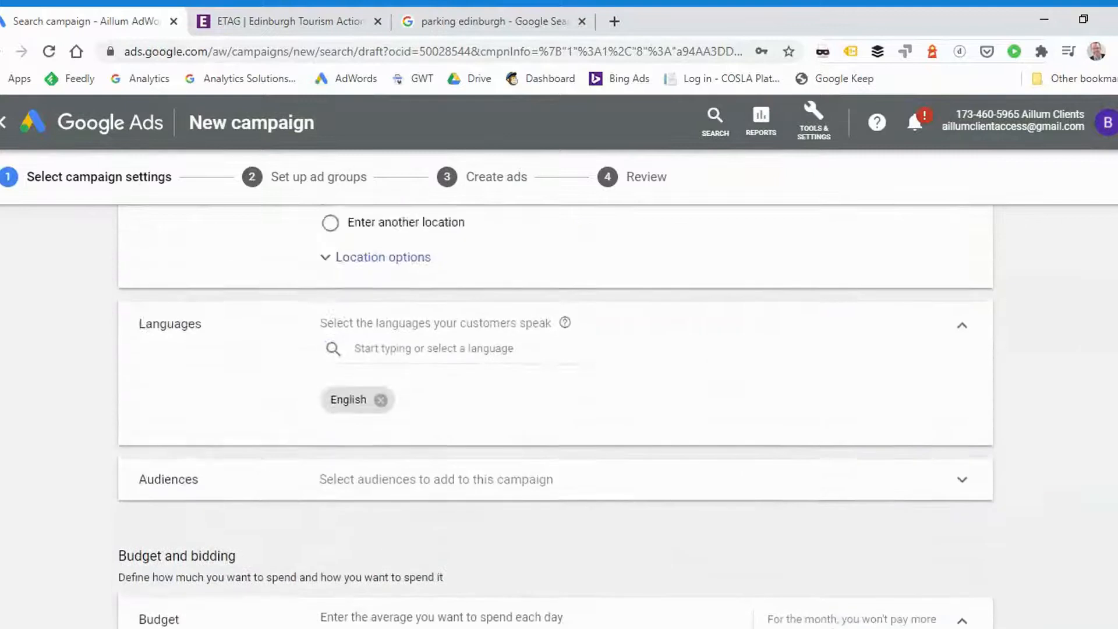
scroll(555, 408, up, 1)
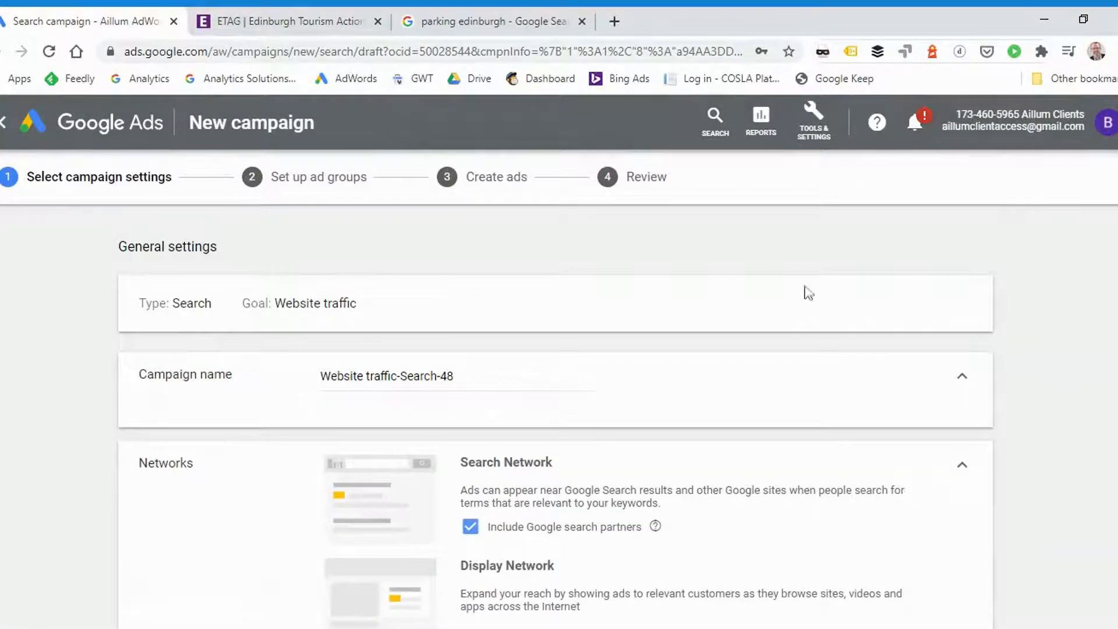
click(542, 386)
key(ctrl+a)
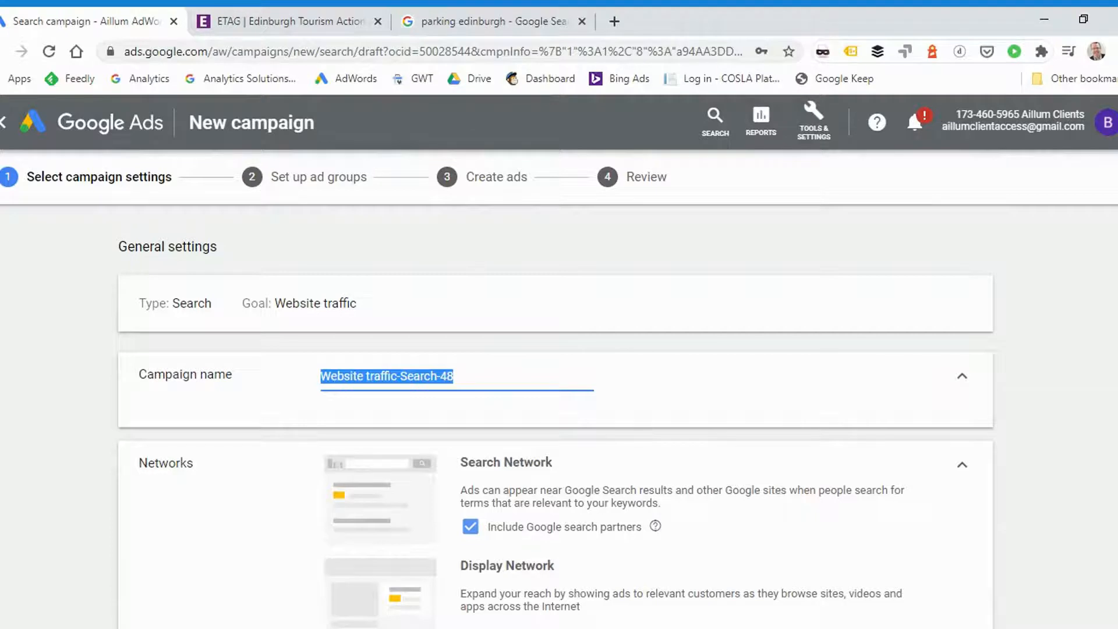
text(Eating Out in Edinburgh)
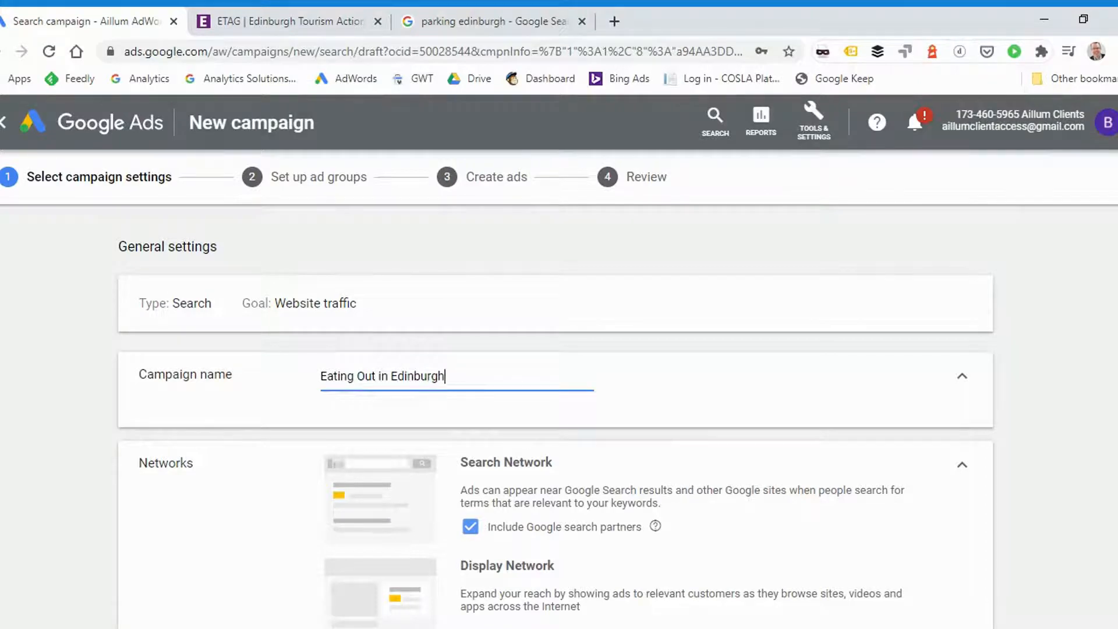
Exclude the Google Display Network from the campaign and look over the additional general settings
scroll(335, 366, down, 3)
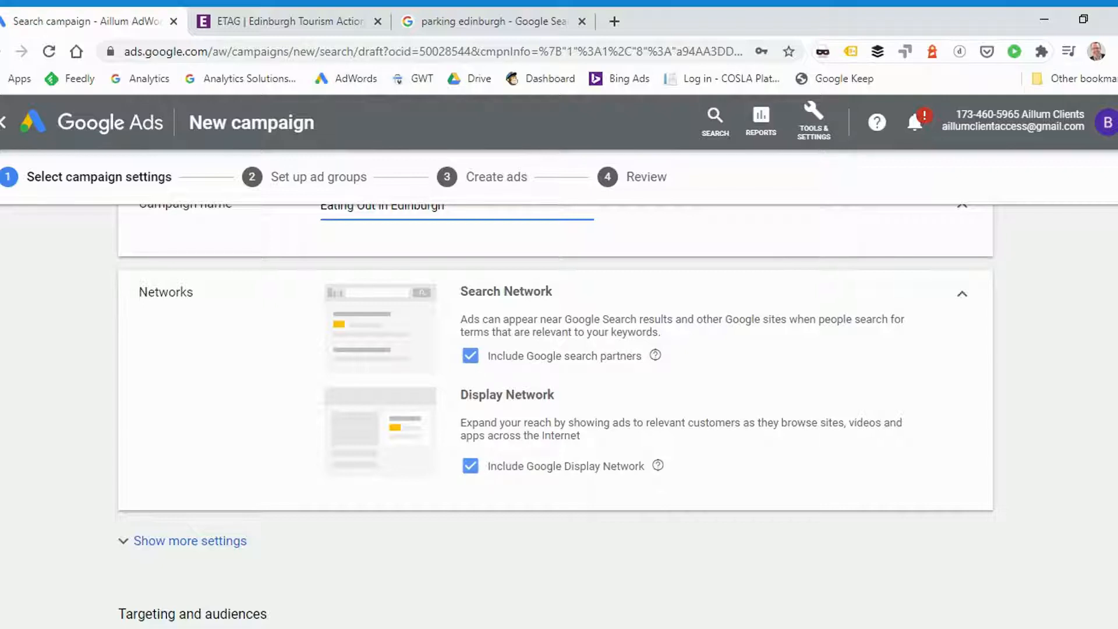
click(484, 470)
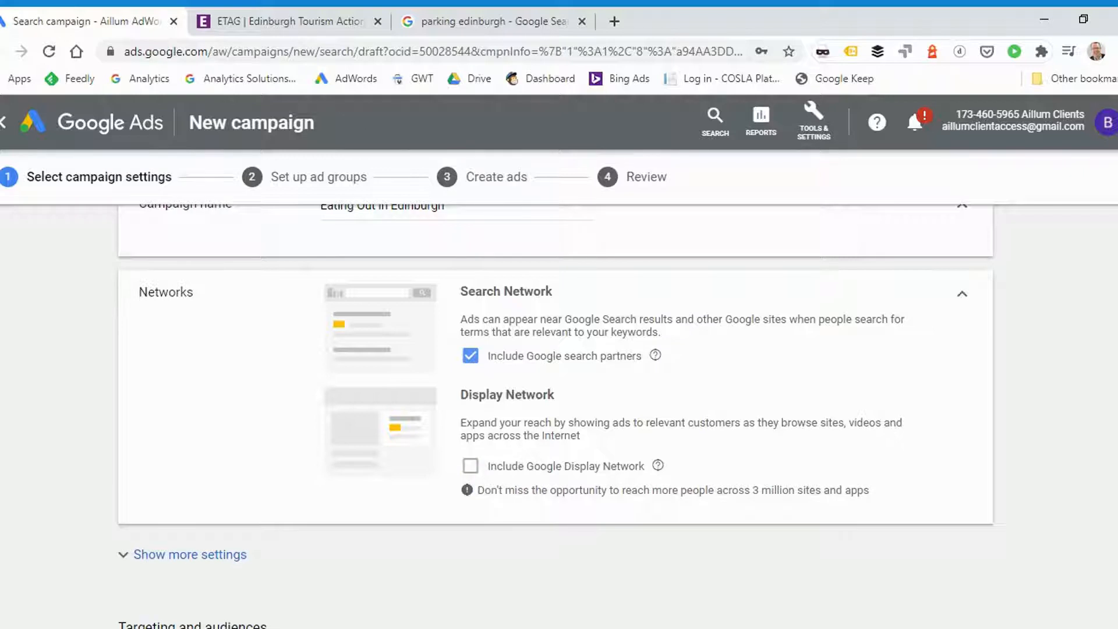
scroll(556, 407, down, 1)
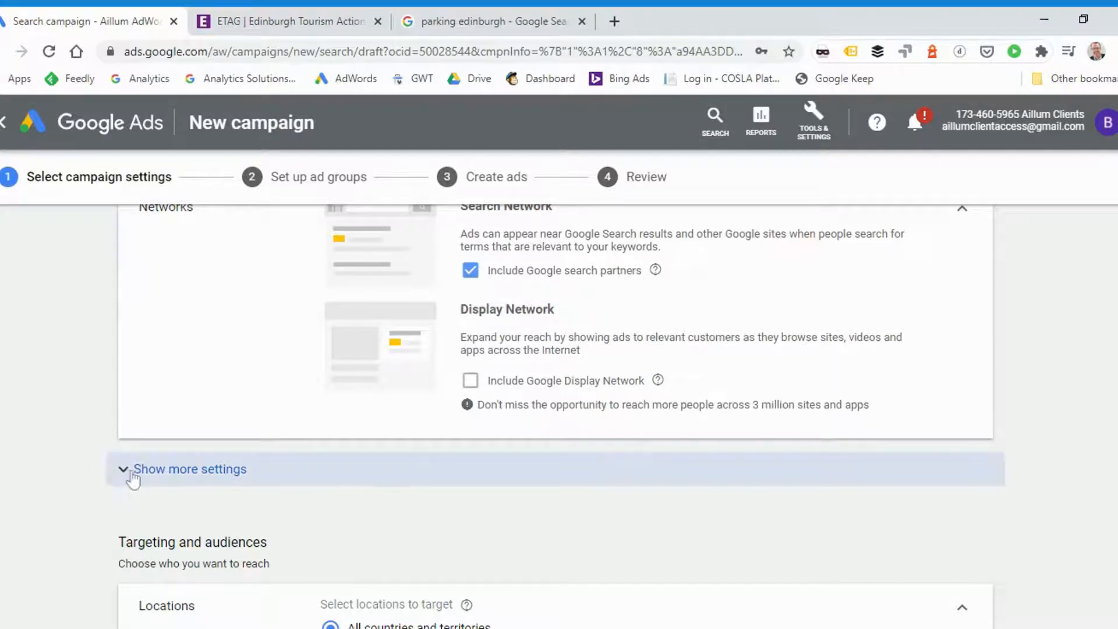
click(287, 471)
scroll(349, 457, down, 2)
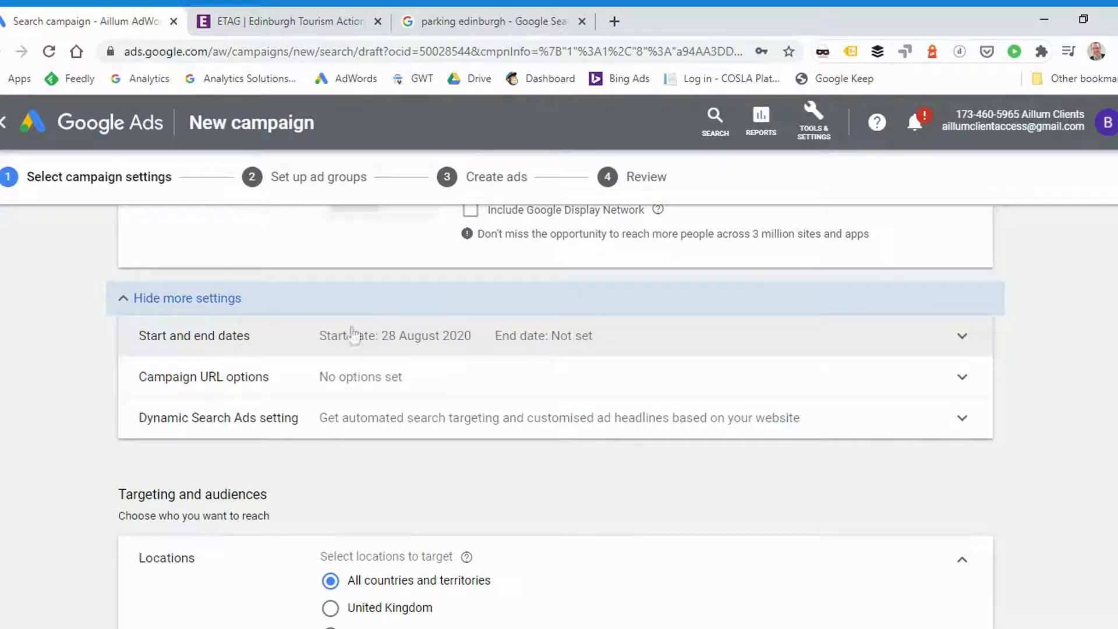
click(129, 306)
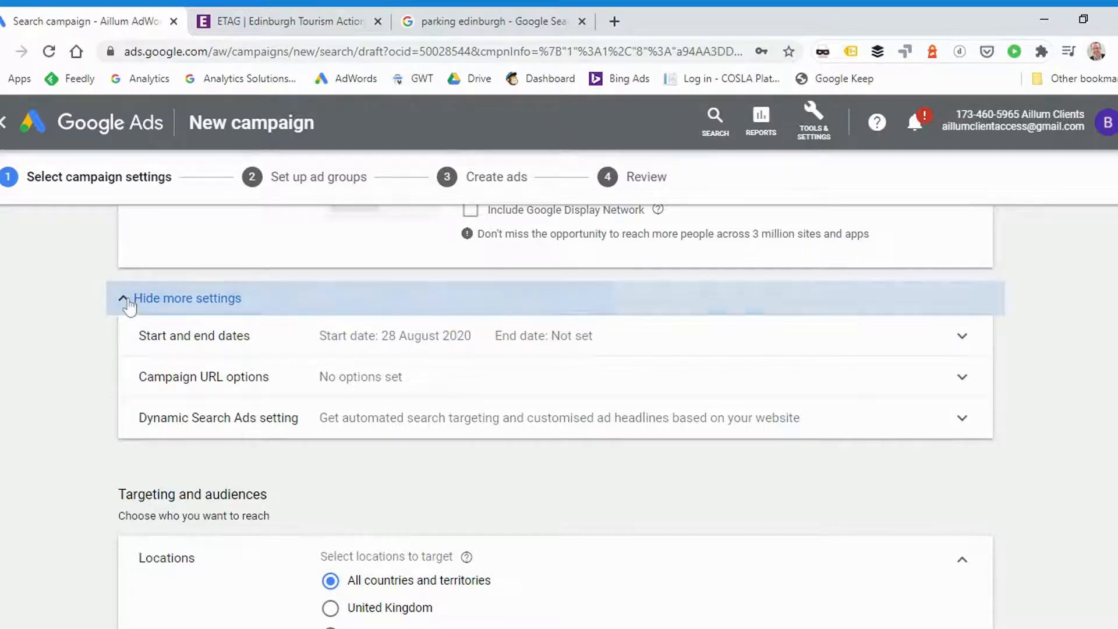
Switch the location targeting to another location and target the province of England, United Kingdom through the advanced search
scroll(71, 333, down, 3)
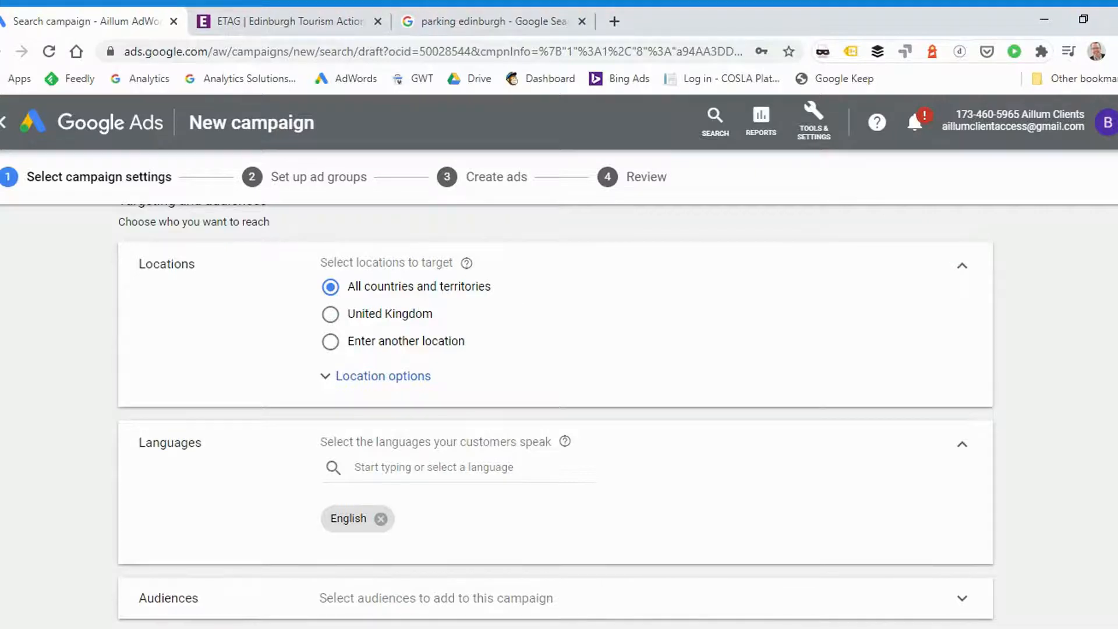
click(382, 315)
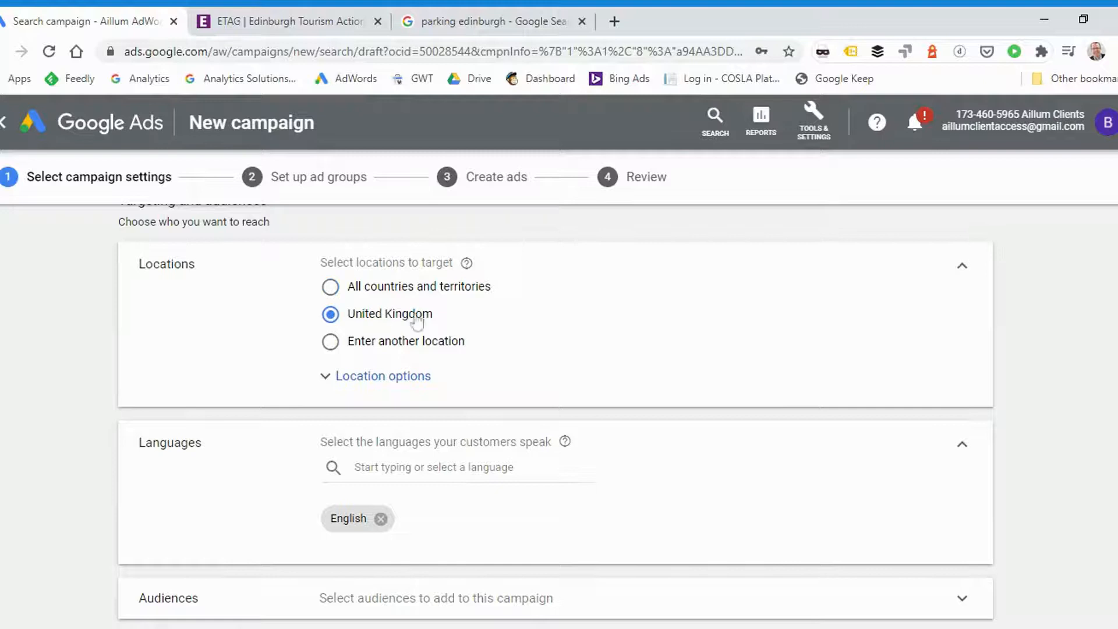
click(381, 345)
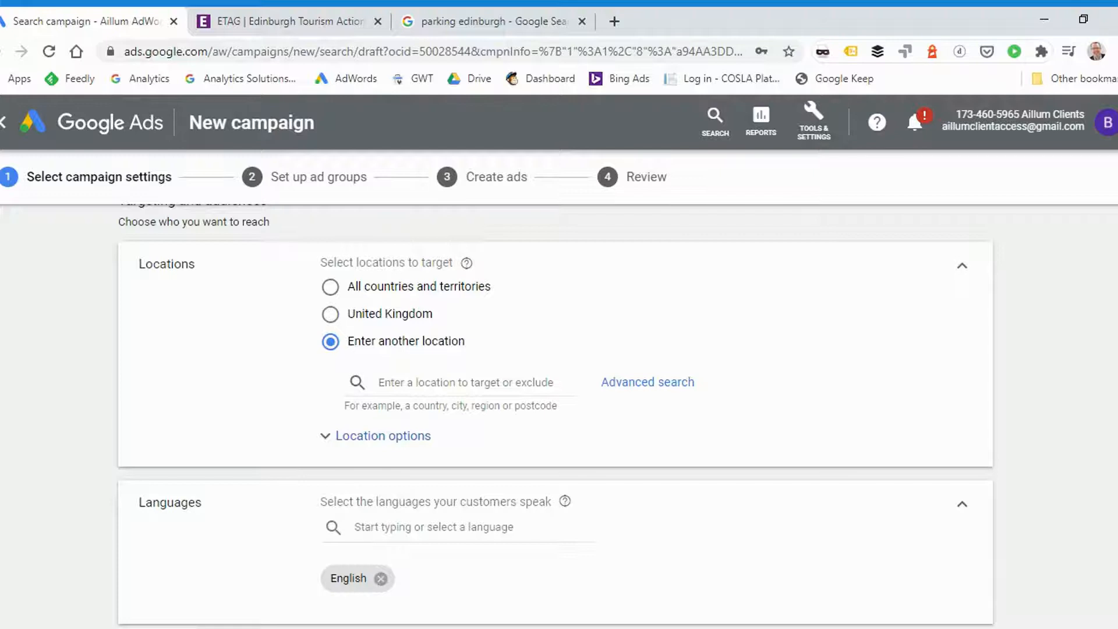
click(381, 382)
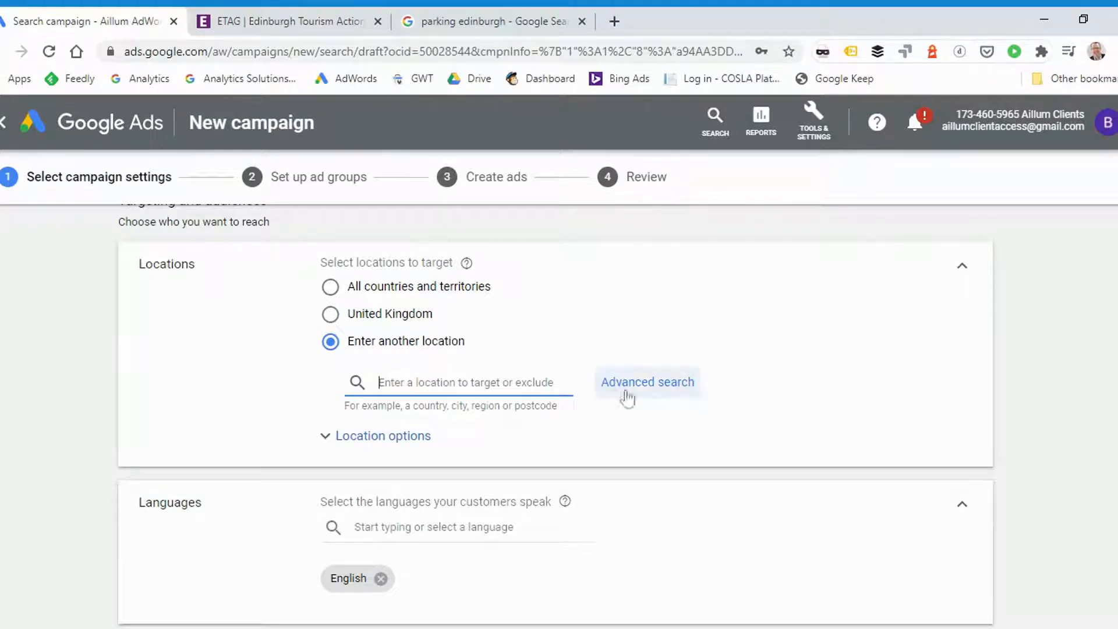
click(659, 390)
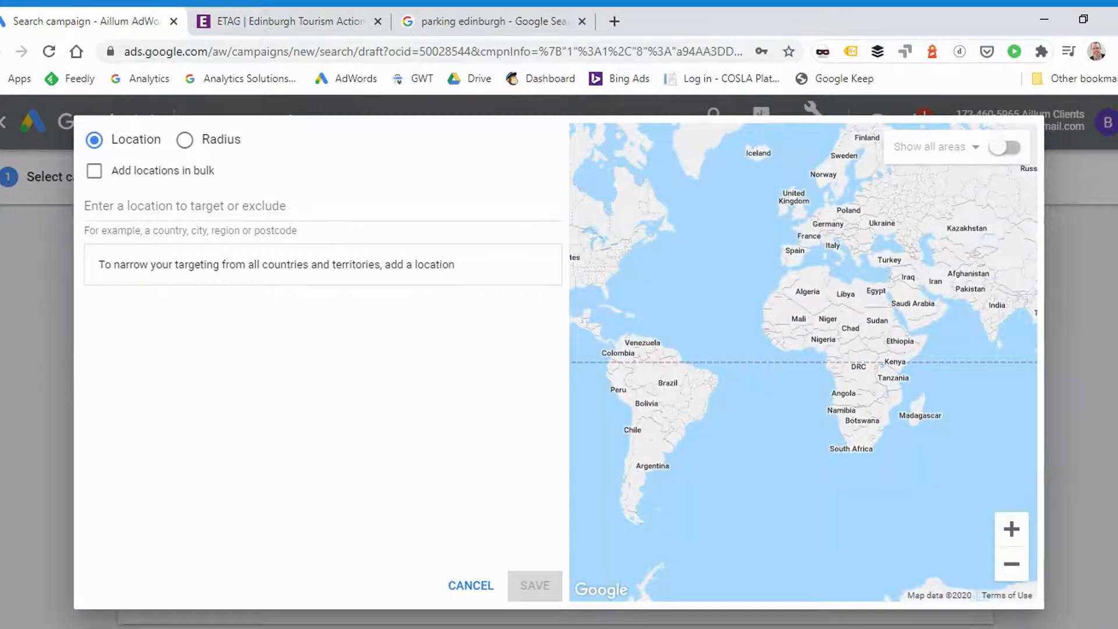
click(233, 206)
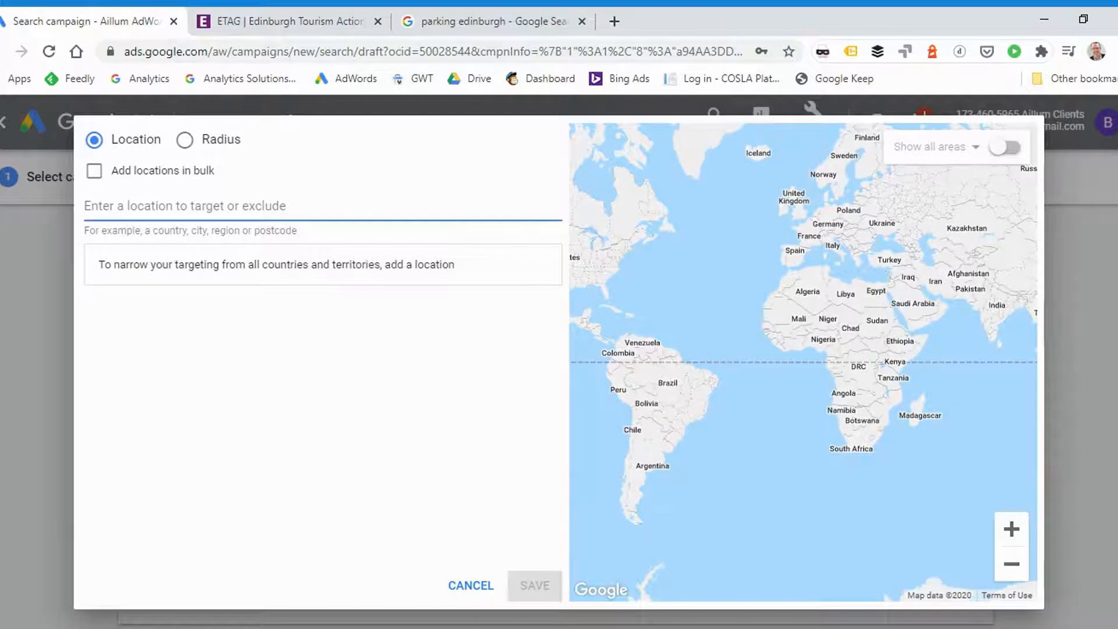
text(England)
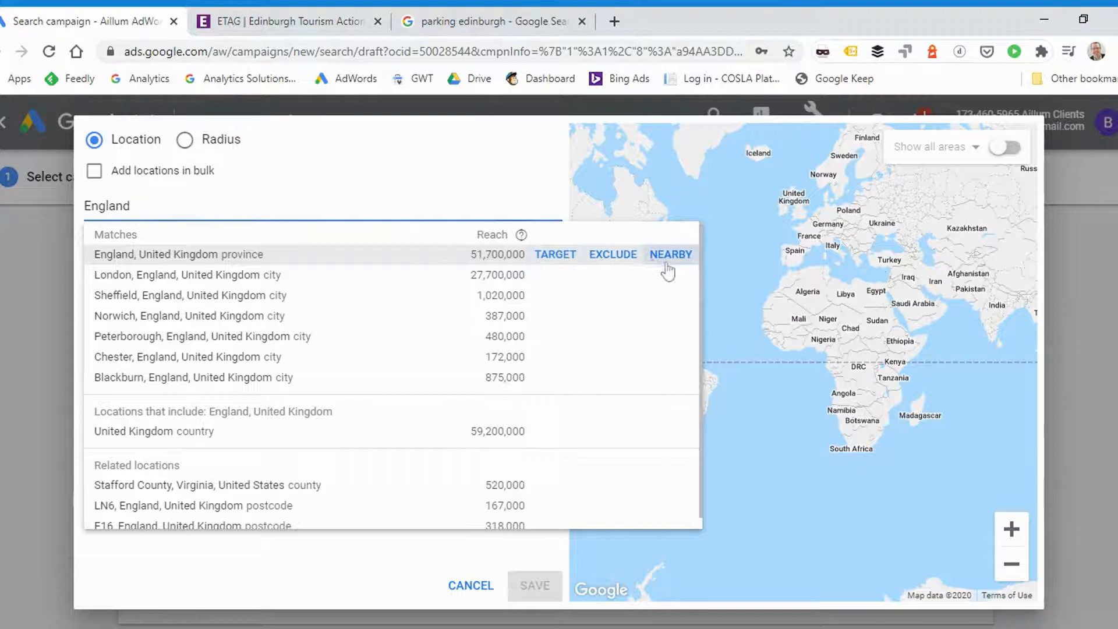
click(567, 262)
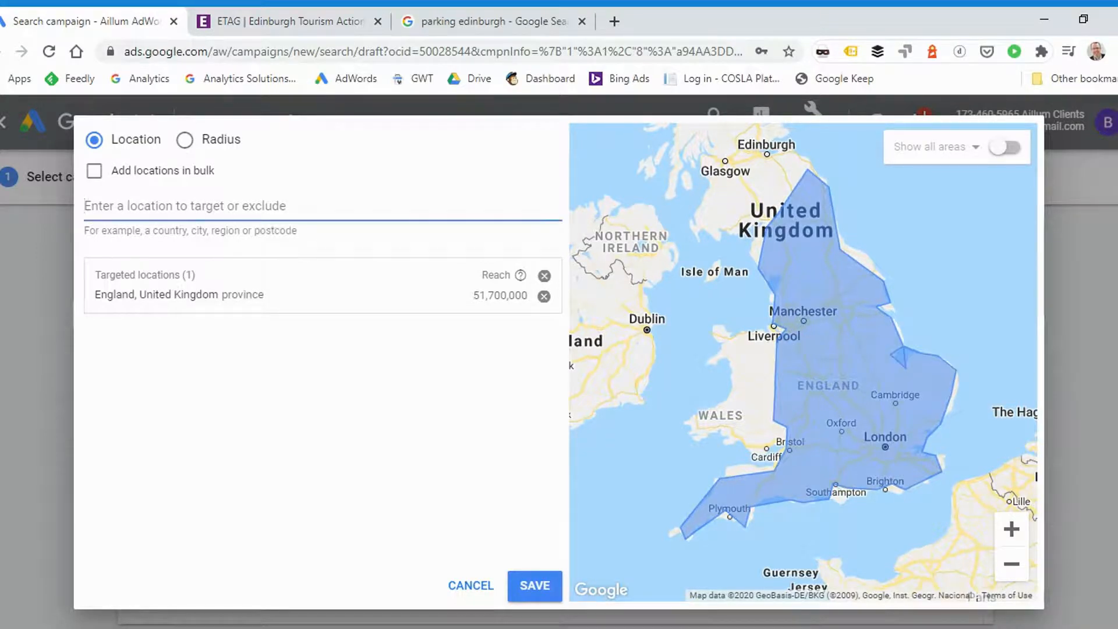
text(liver)
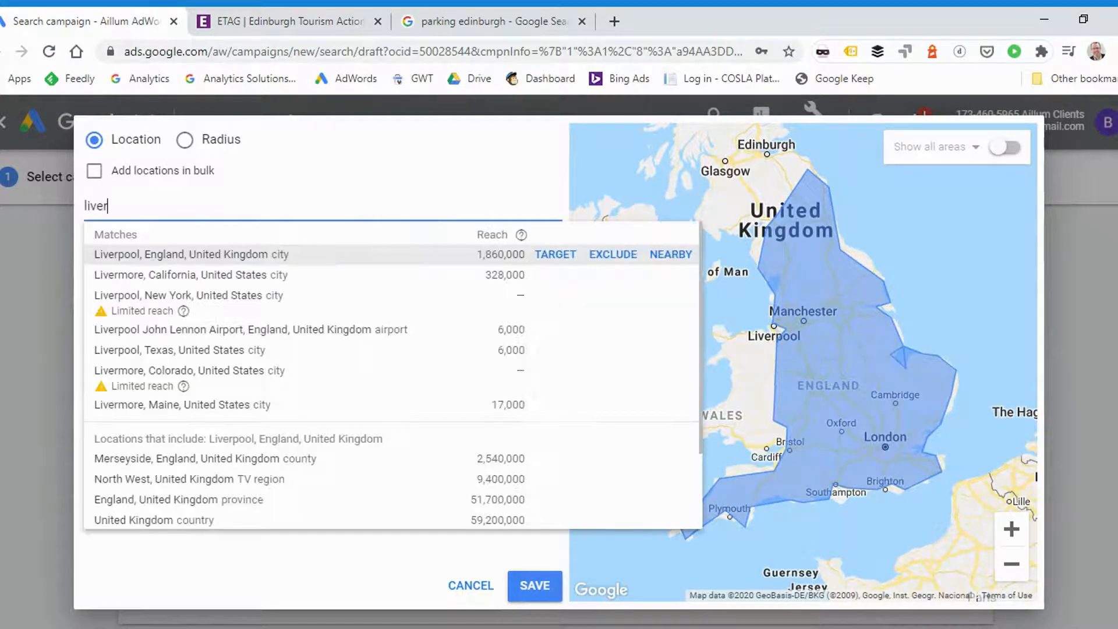
key(ctrl+a)
key(BackSpace)
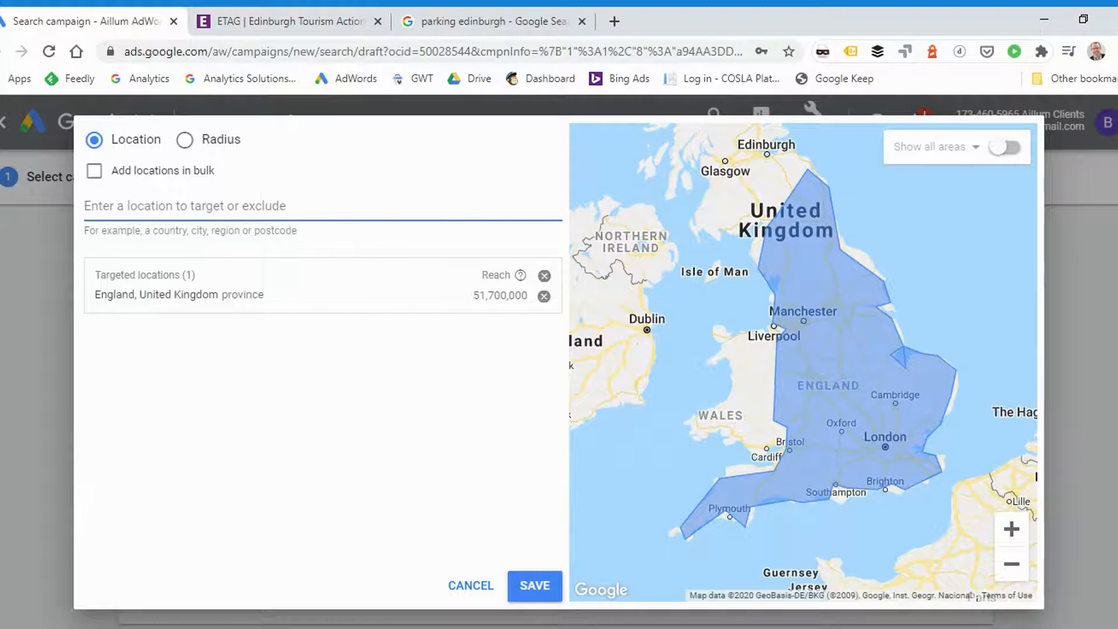
Add a radius target of 30 mi around Manchester to the targeted locations and save the location targeting
click(185, 140)
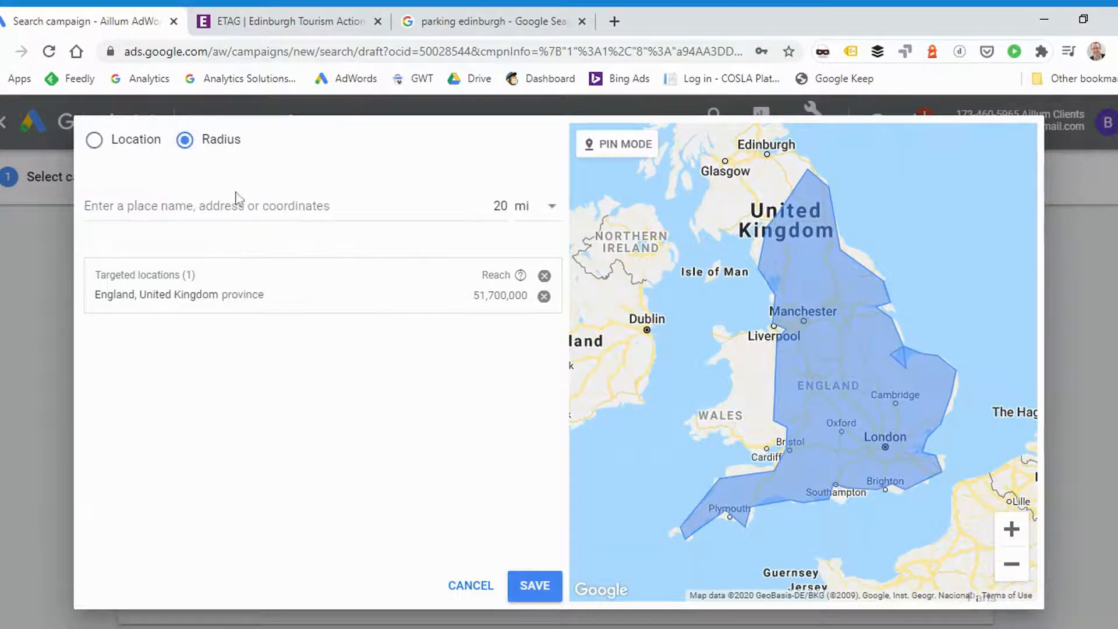
click(206, 206)
text(Man)
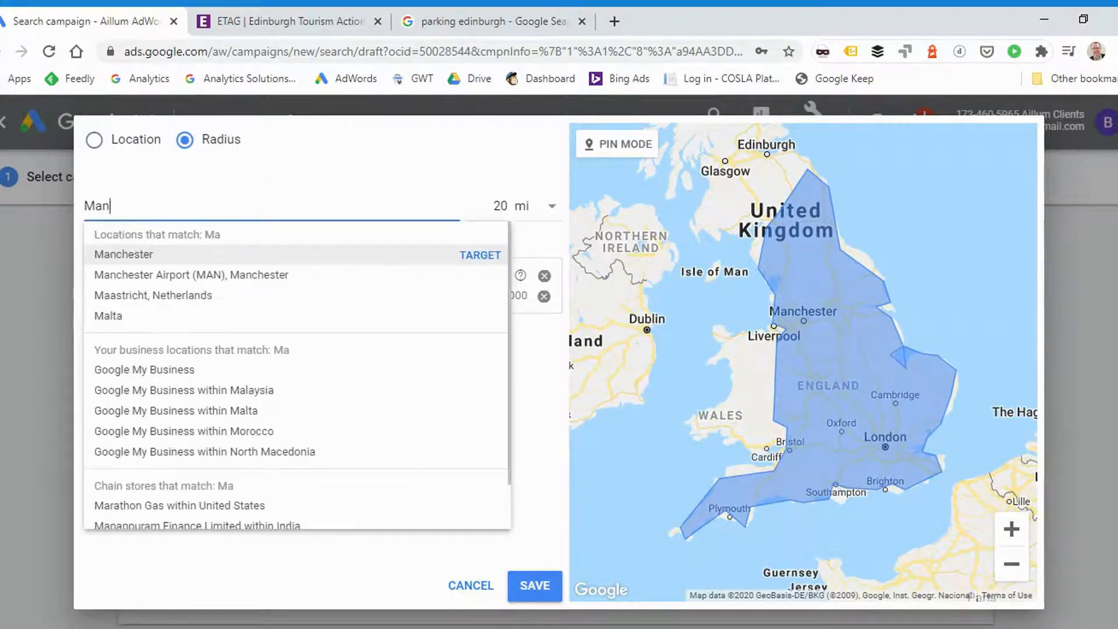
text(chester)
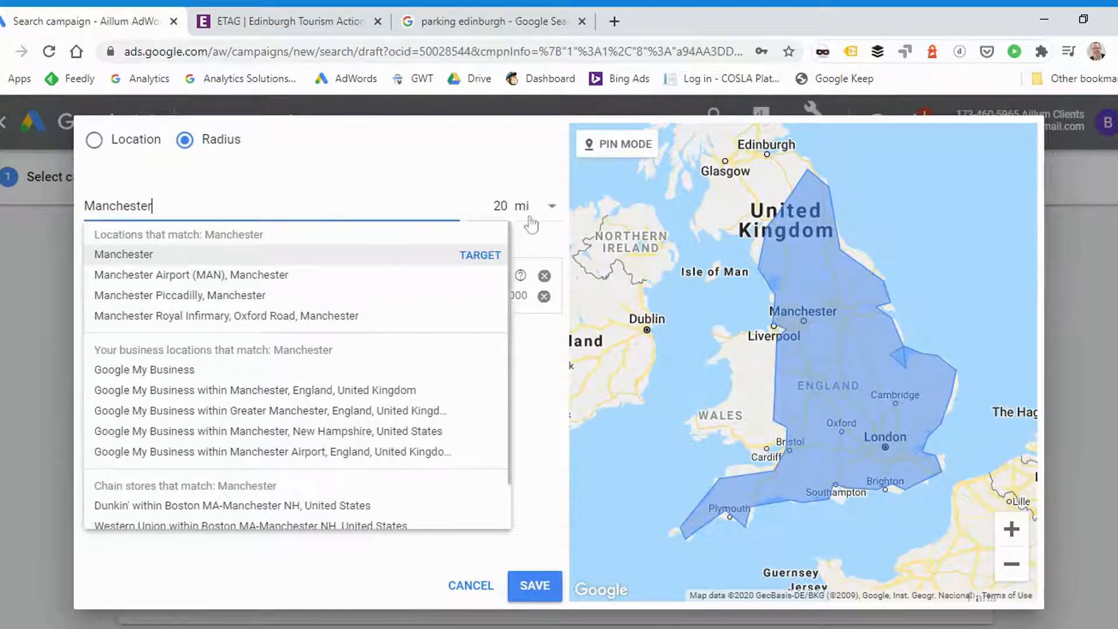
click(497, 206)
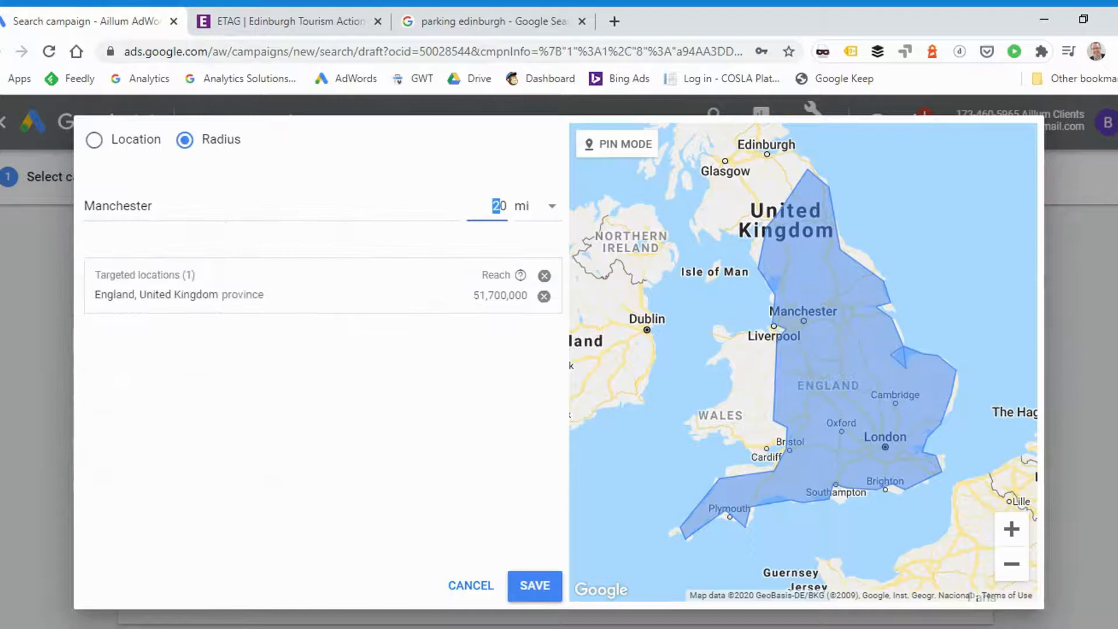
click(528, 207)
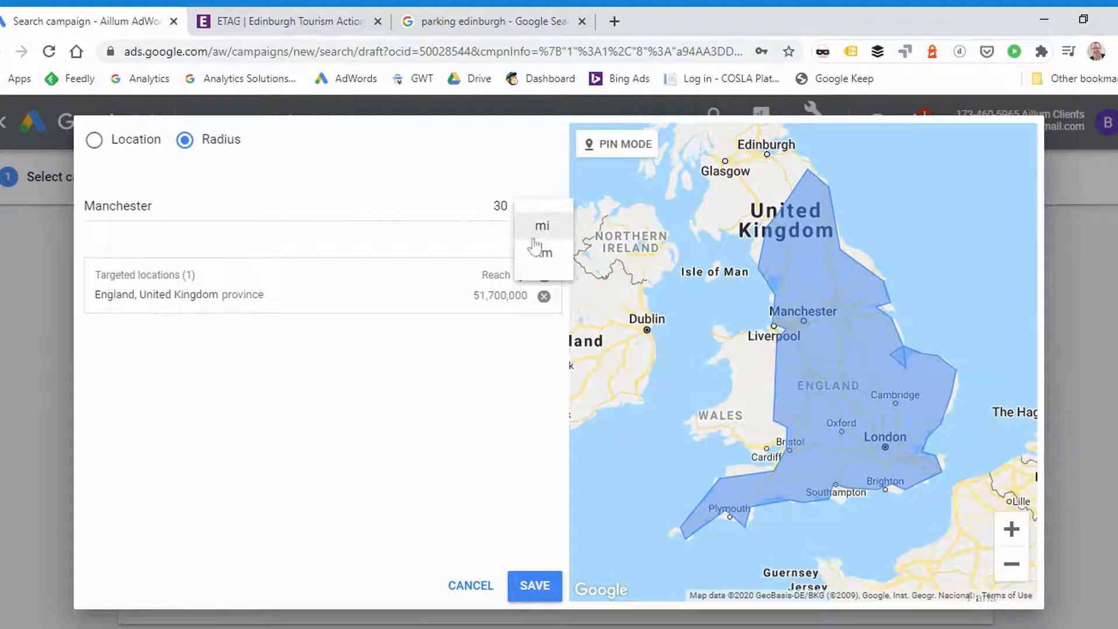
click(536, 225)
click(303, 214)
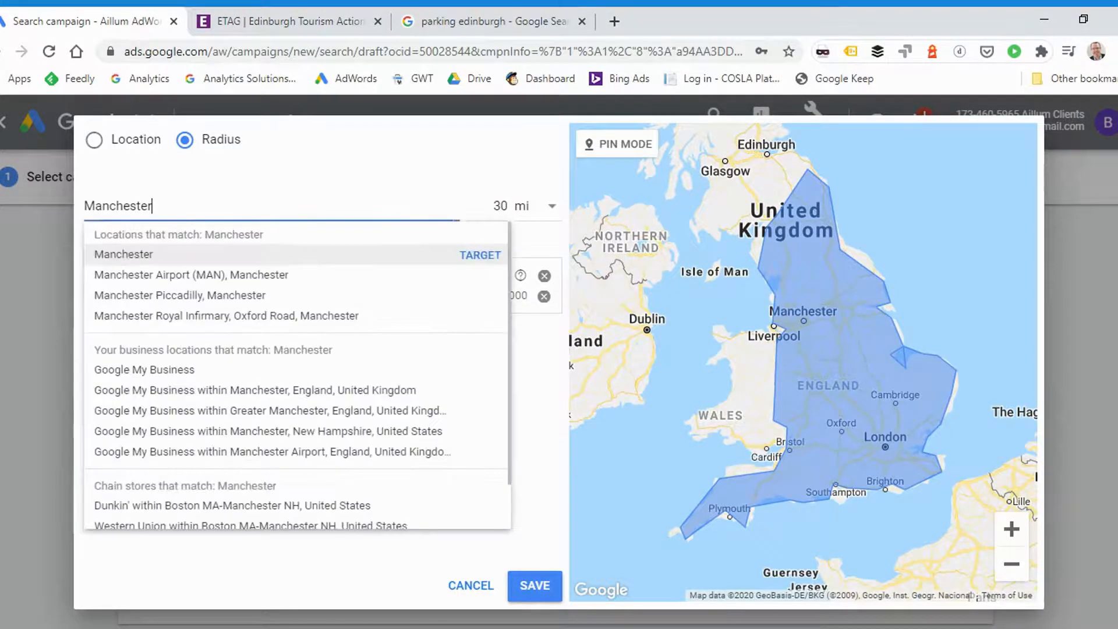
click(481, 256)
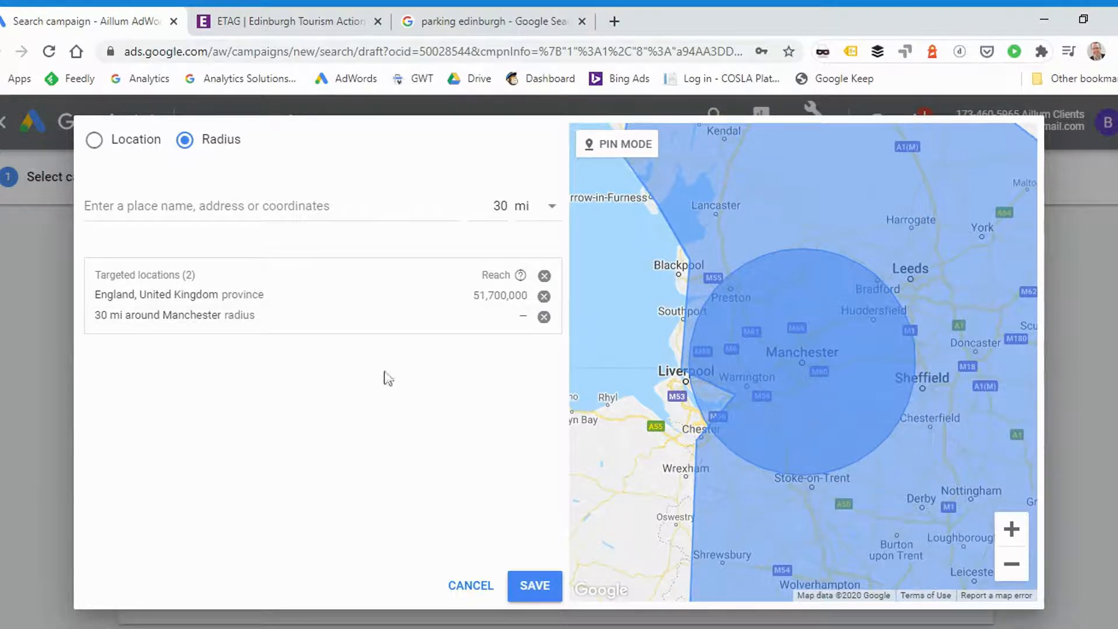
click(540, 583)
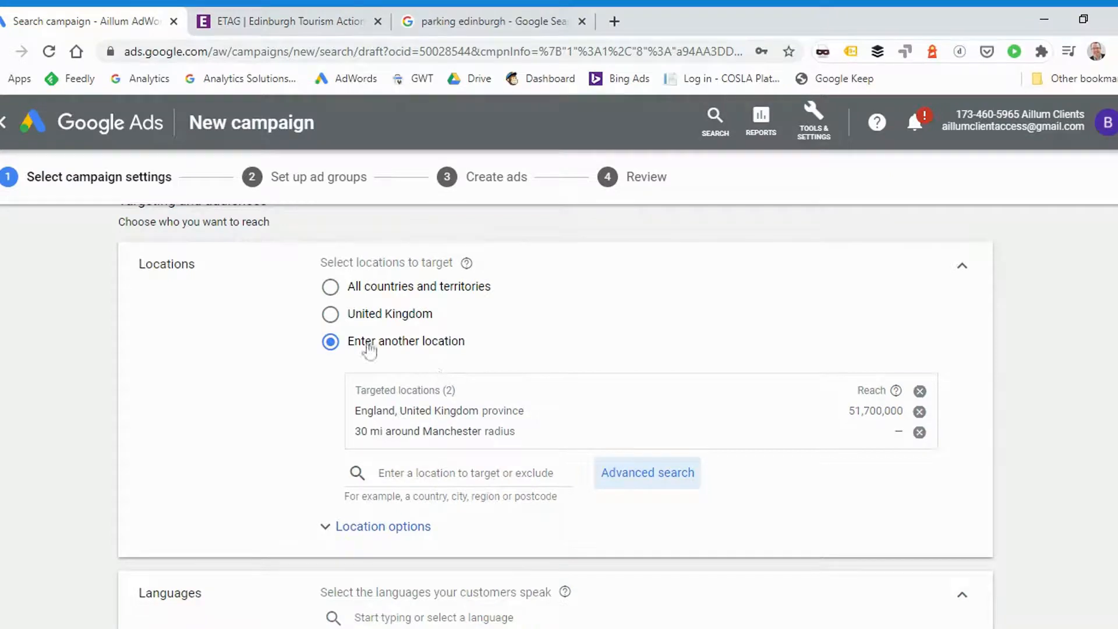
Browse the campaign's affinity audiences, including the Travel category and its Travel Buffs option, and collapse the Audiences section again
scroll(553, 328, down, 1)
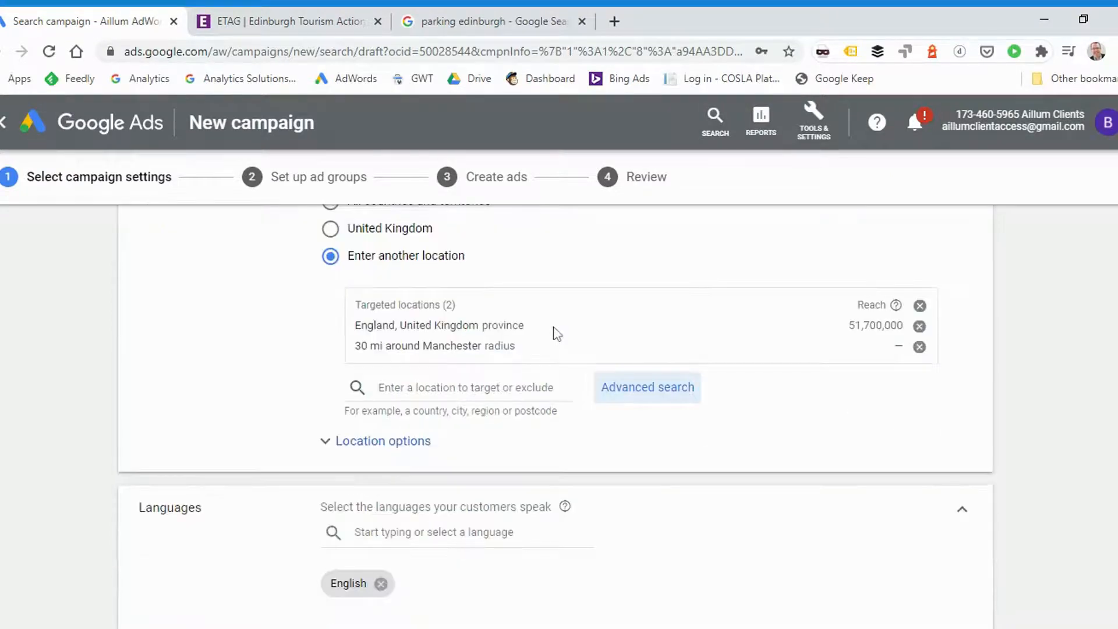
scroll(556, 333, down, 2)
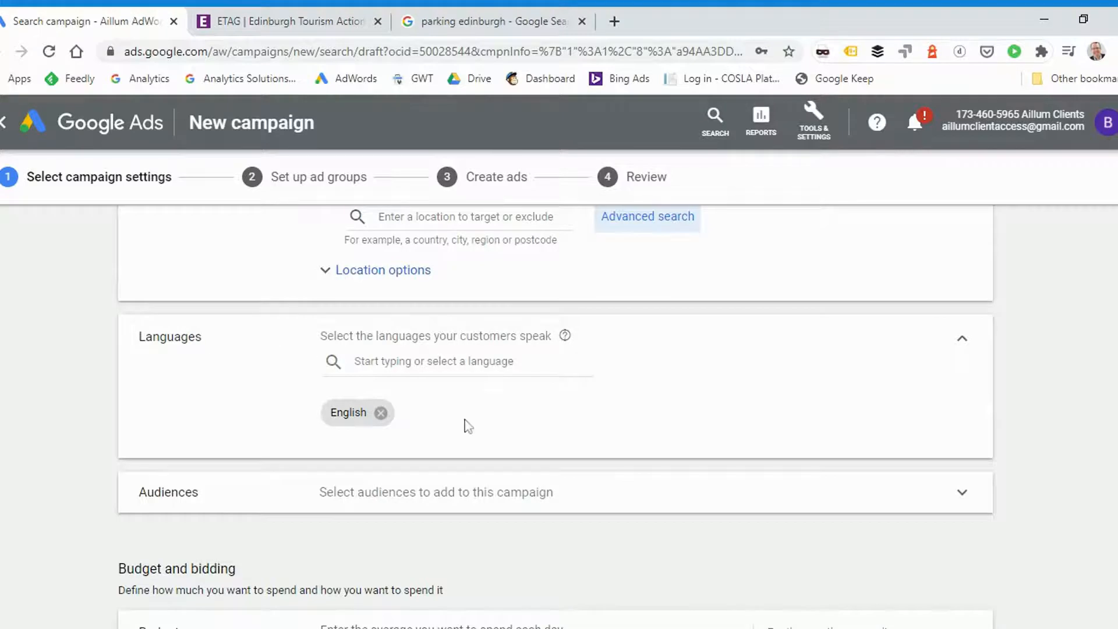
scroll(542, 387, down, 1)
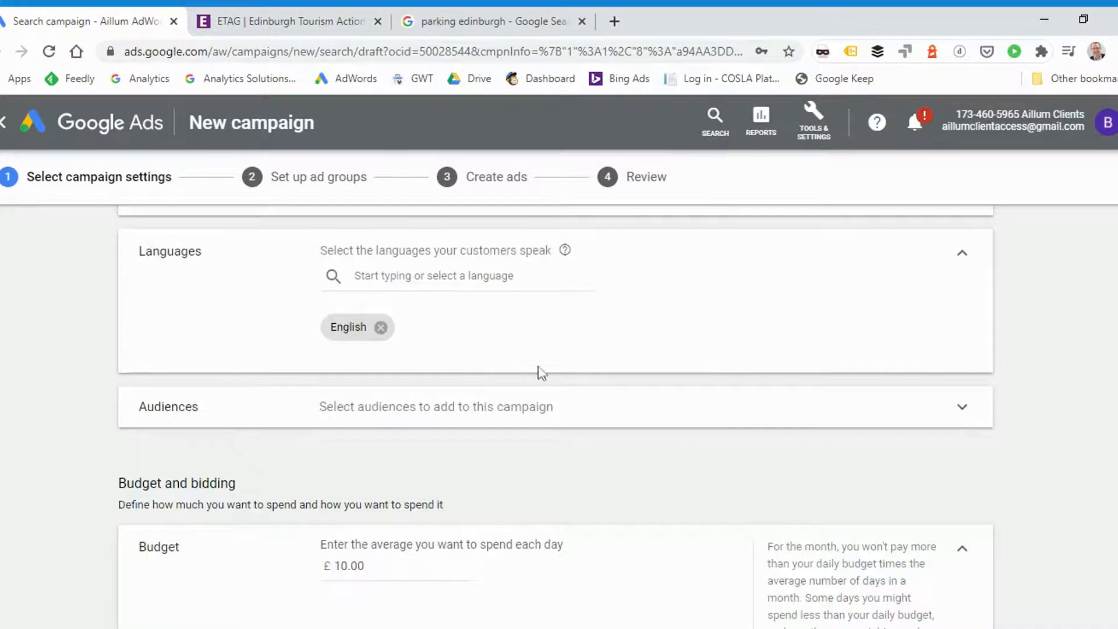
click(907, 406)
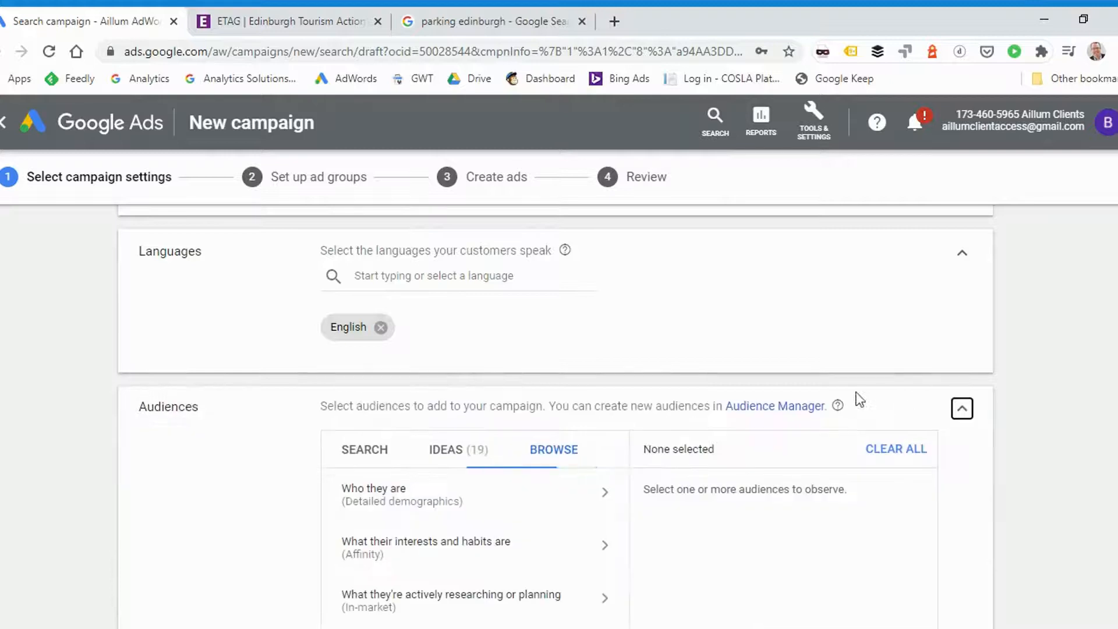
scroll(1015, 378, down, 2)
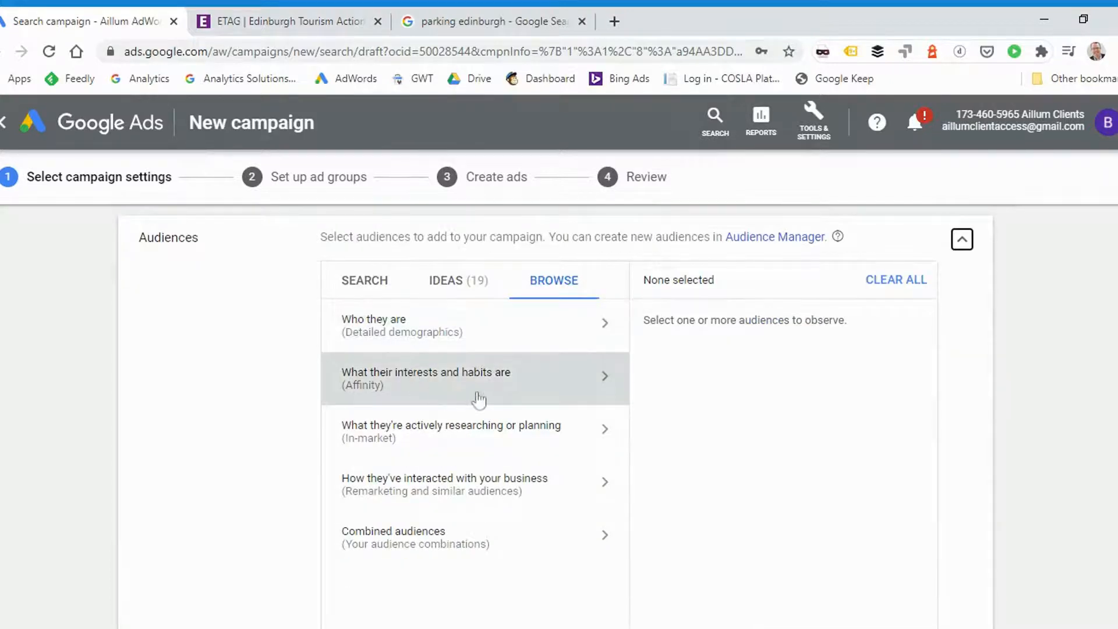
click(436, 391)
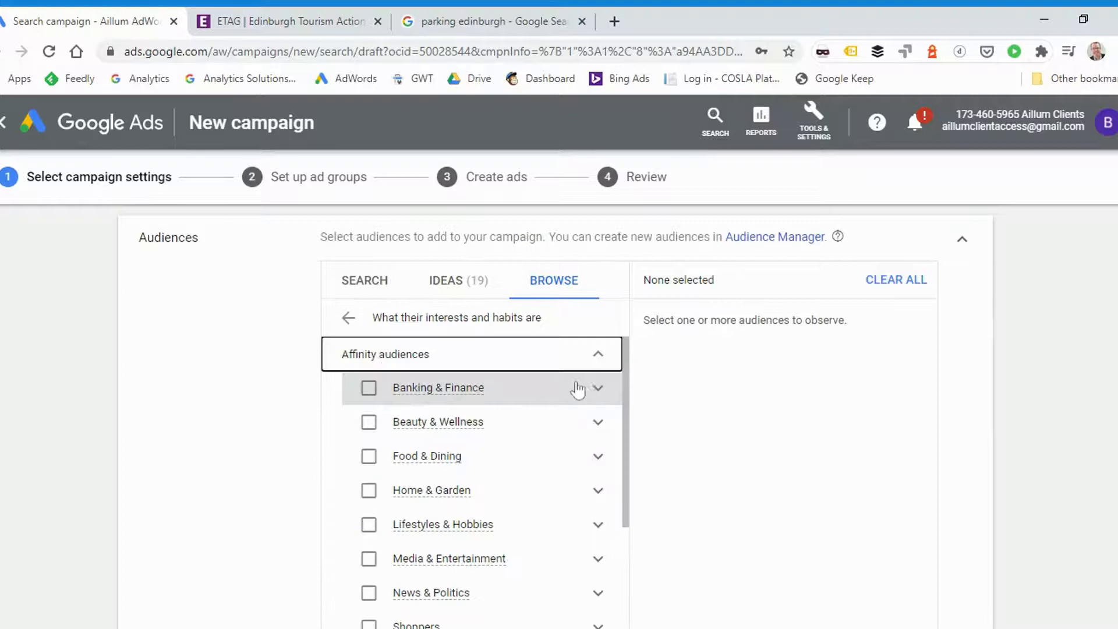
scroll(536, 412, down, 5)
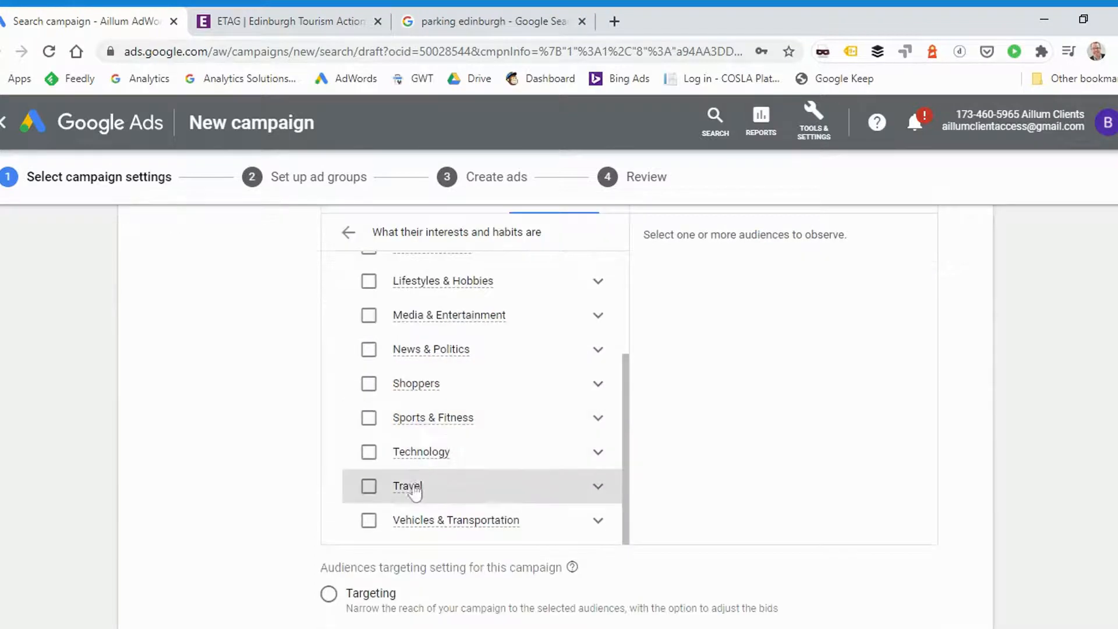
click(598, 486)
scroll(587, 474, down, 2)
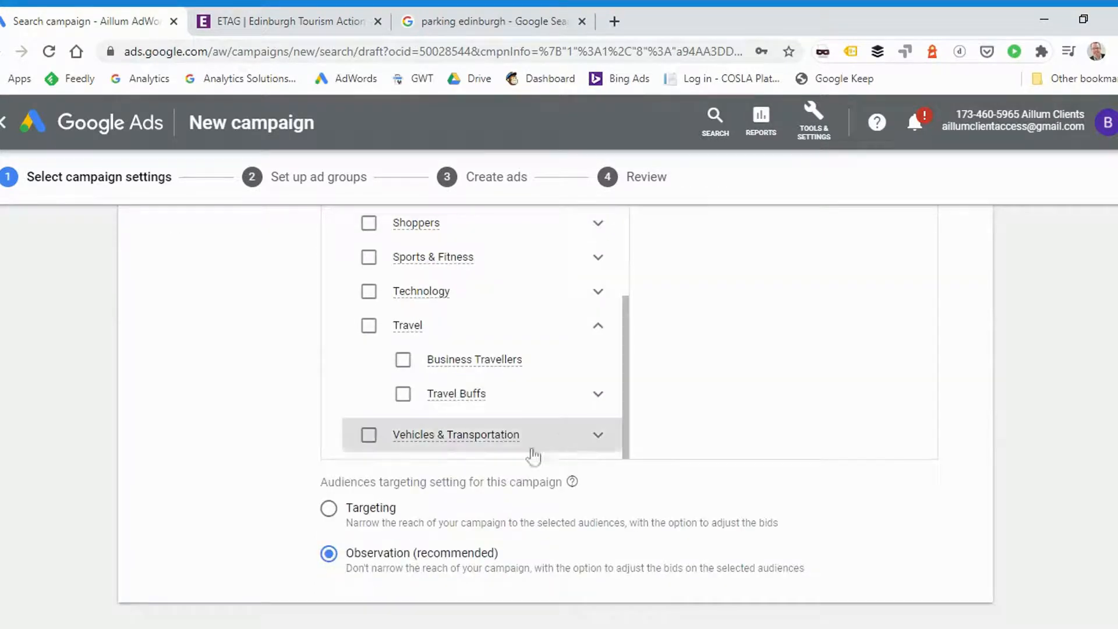
click(403, 395)
click(404, 395)
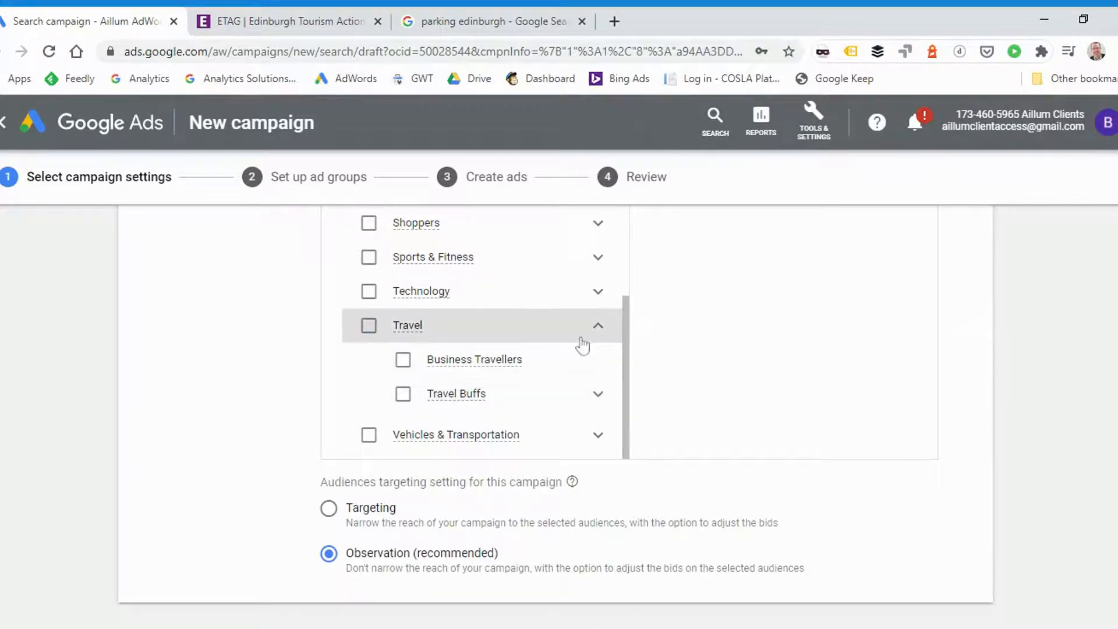
scroll(594, 342, up, 4)
scroll(869, 392, up, 3)
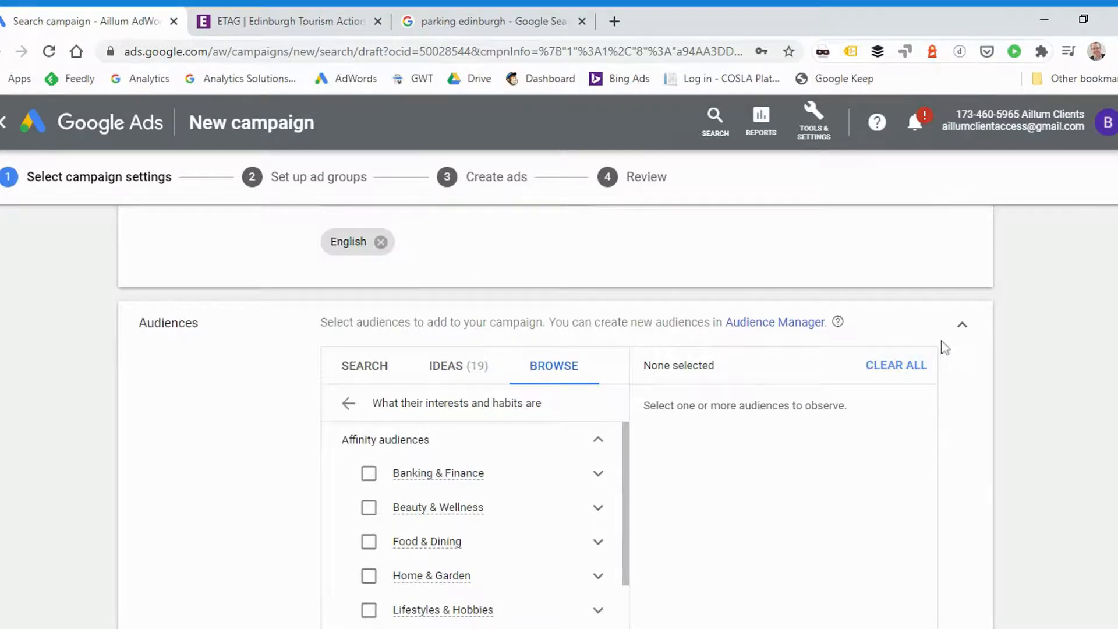
click(959, 333)
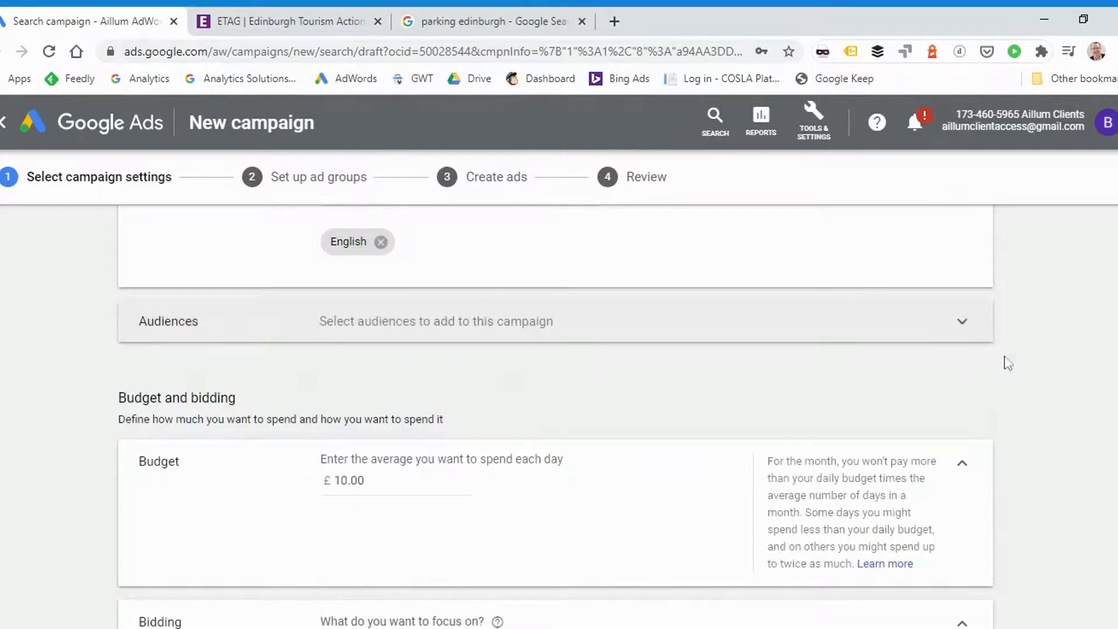
Set the campaign's average daily budget to £10.00
scroll(1031, 355, down, 1)
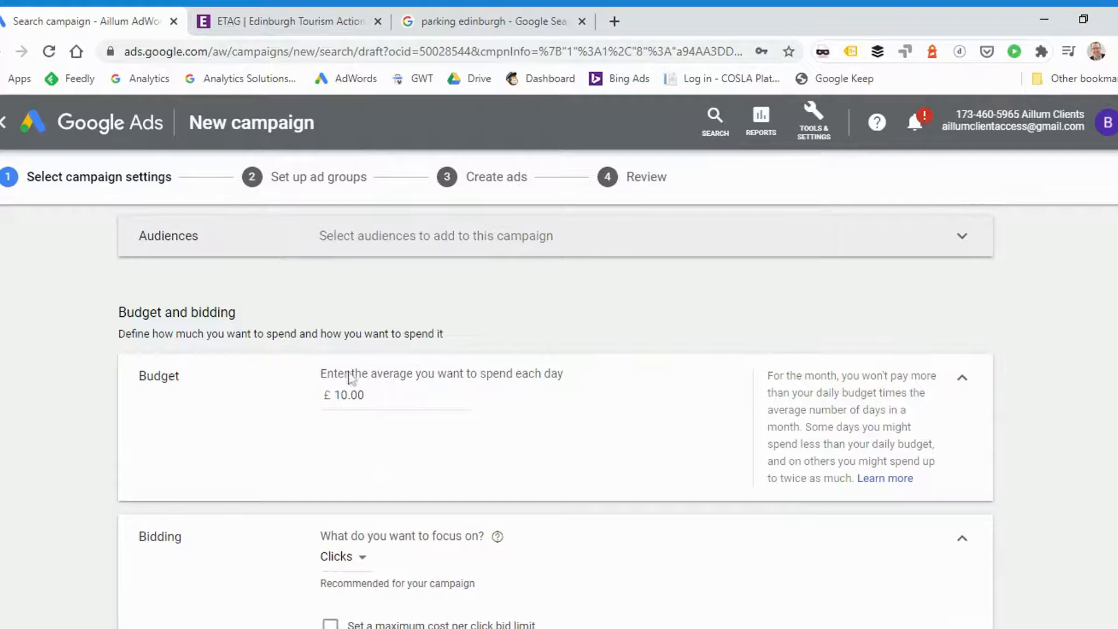
drag(365, 395, 334, 394)
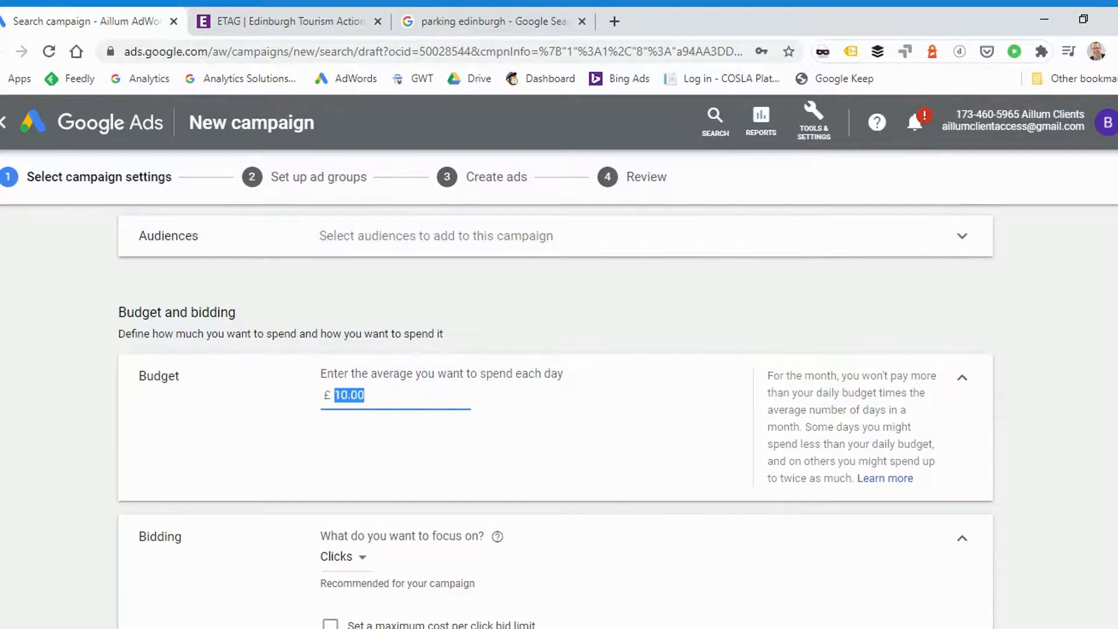
text(1)
key(Tab)
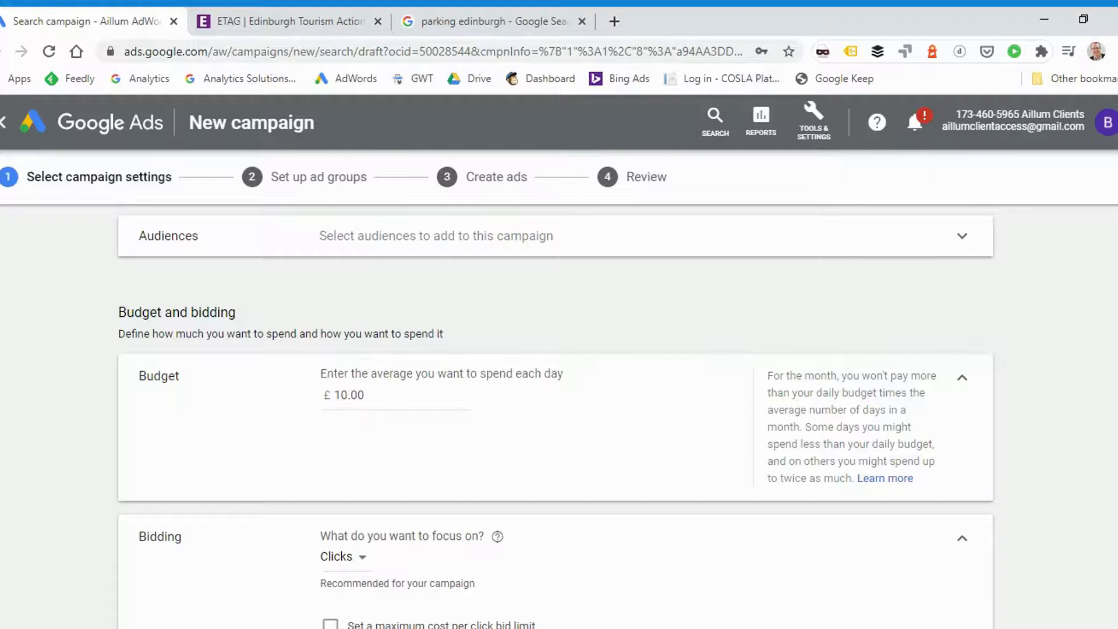
drag(347, 395, 365, 395)
click(362, 396)
scroll(364, 402, down, 3)
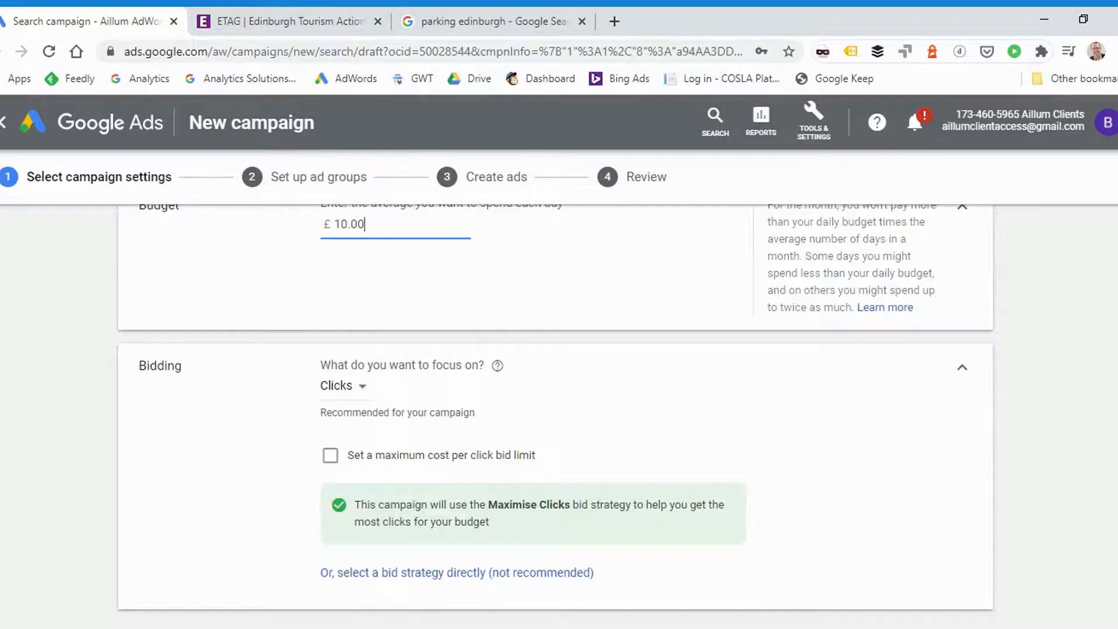
drag(347, 224, 334, 224)
Choose Clicks as the bidding focus and set a maximum CPC bid limit of £.50
scroll(618, 269, down, 2)
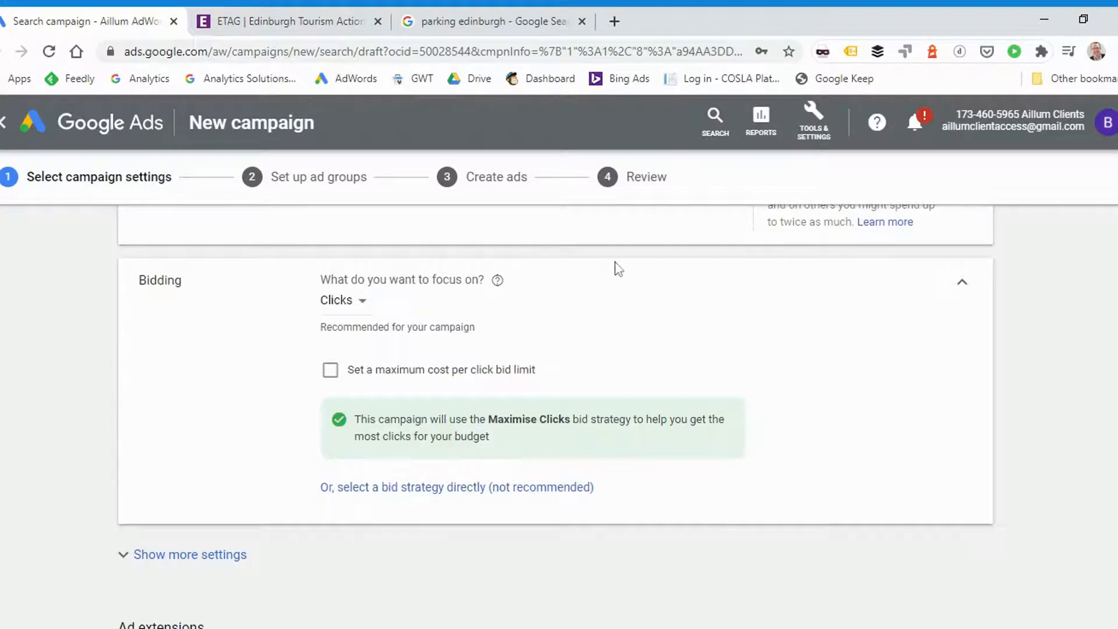
click(338, 304)
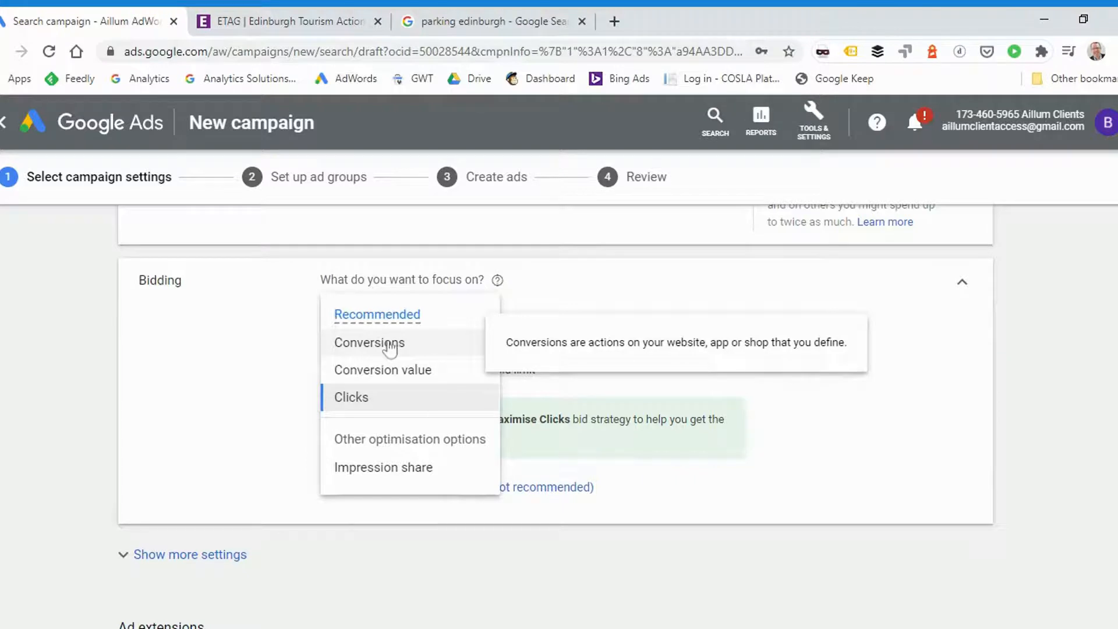
click(357, 406)
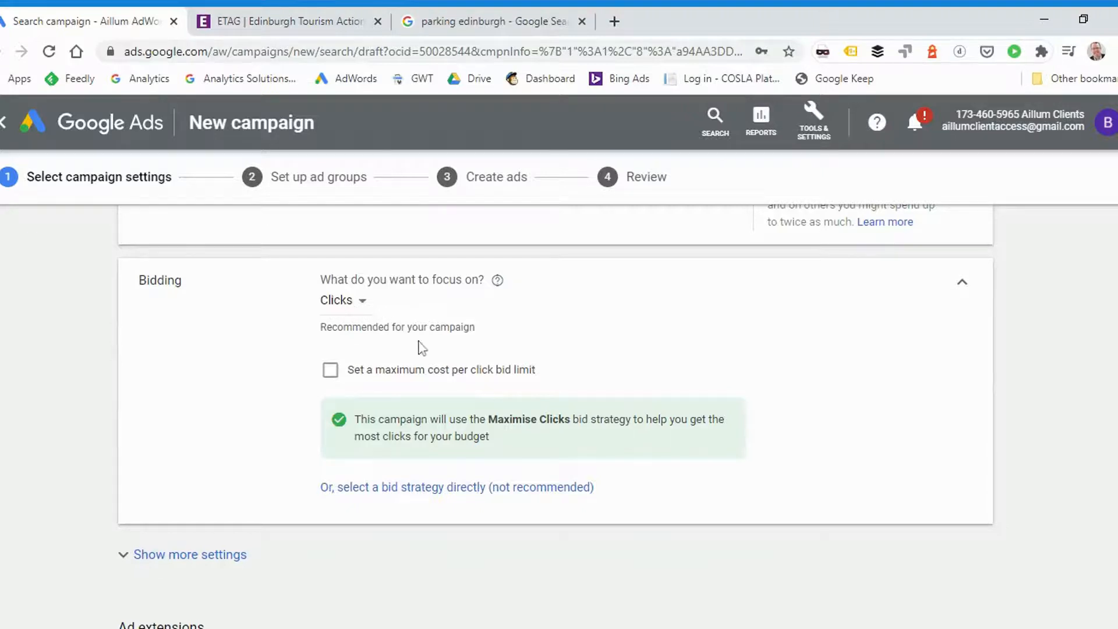
scroll(422, 349, up, 1)
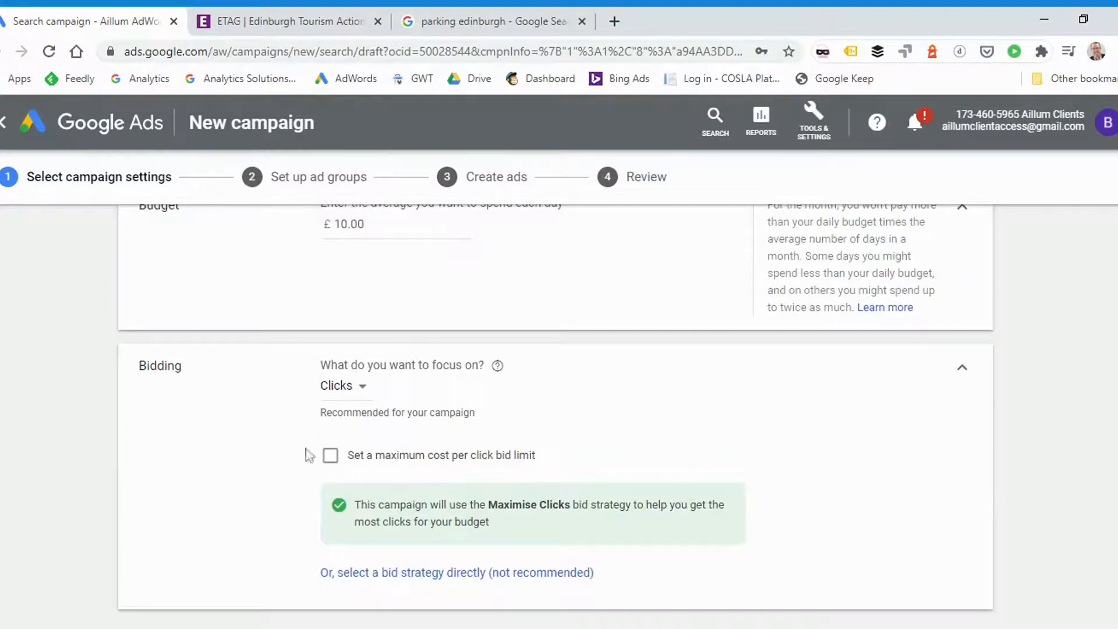
click(328, 457)
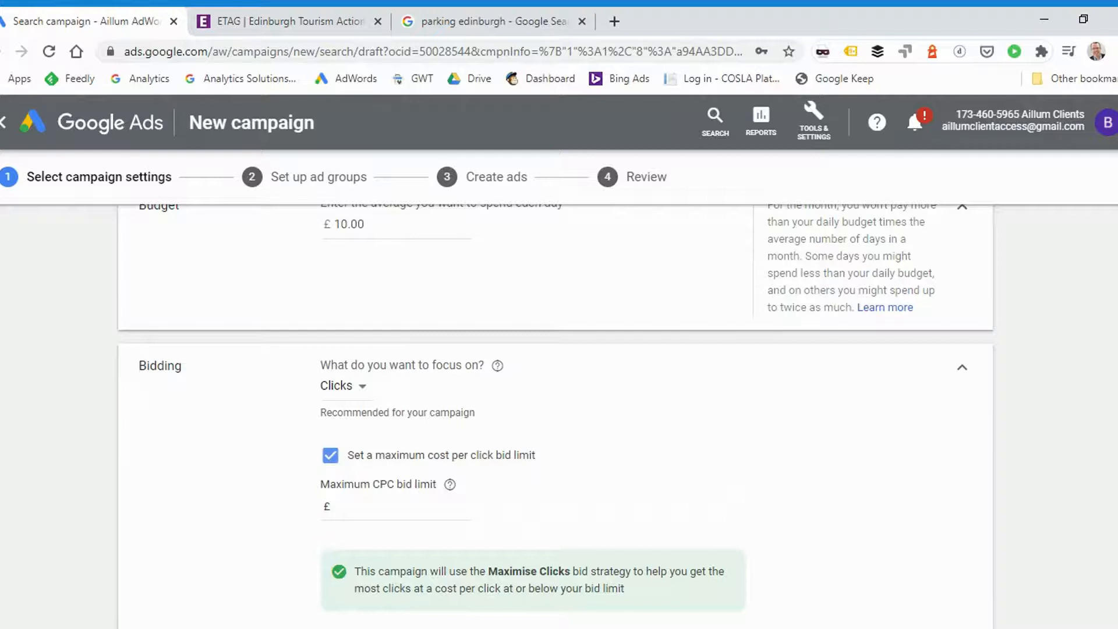
click(334, 506)
text(.50)
Look over the additional settings for conversions, ad schedule and ad rotation, hide them again, and view the ad extension types
scroll(569, 427, down, 3)
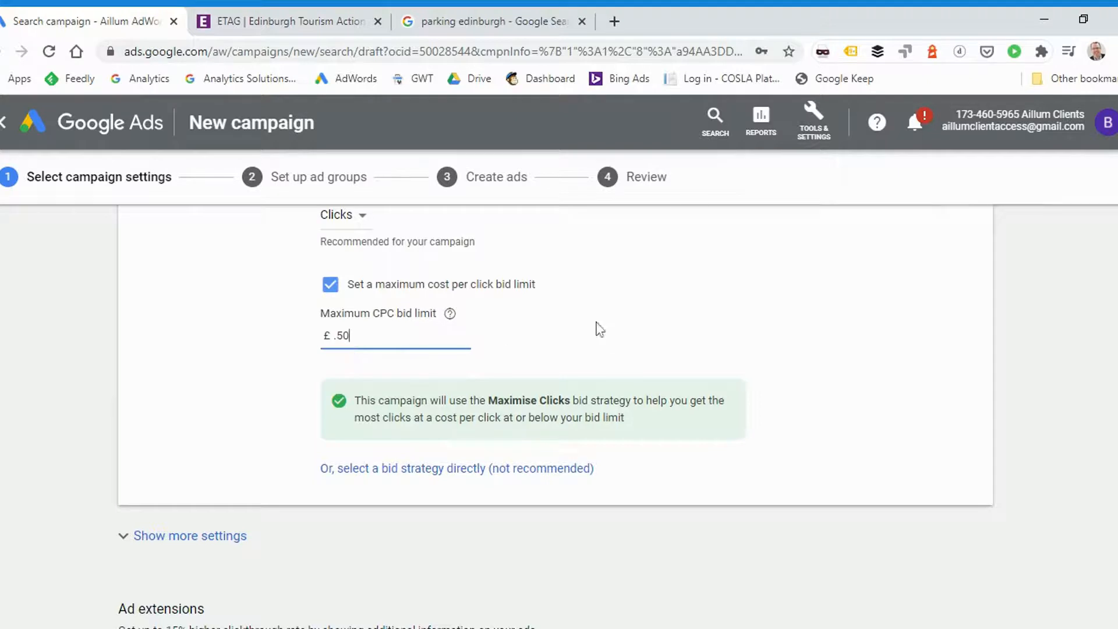
scroll(731, 318, down, 3)
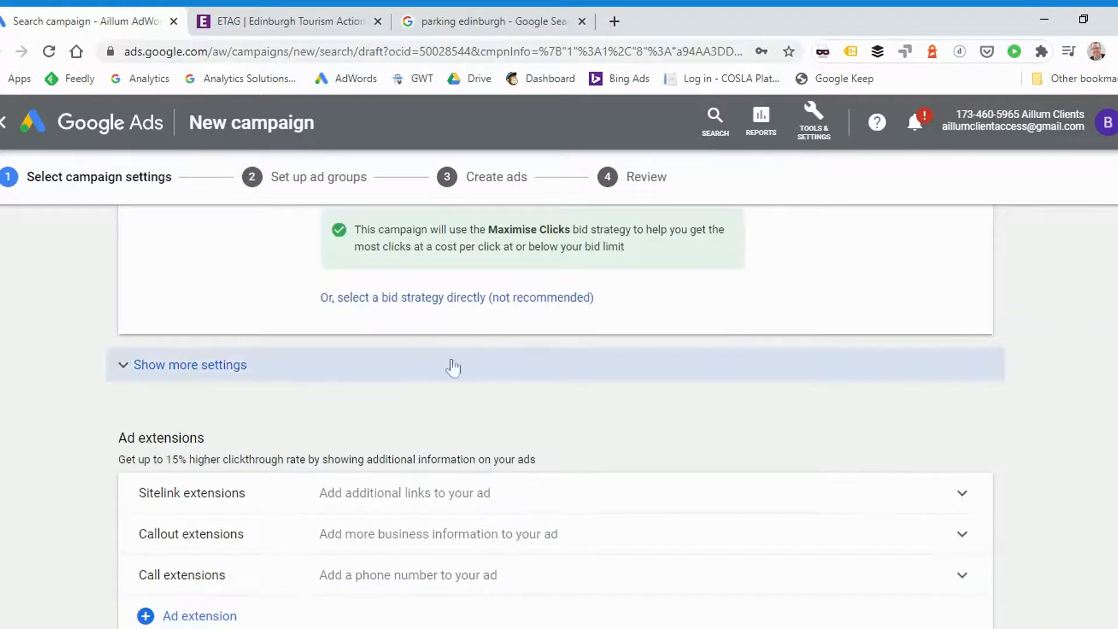
click(232, 367)
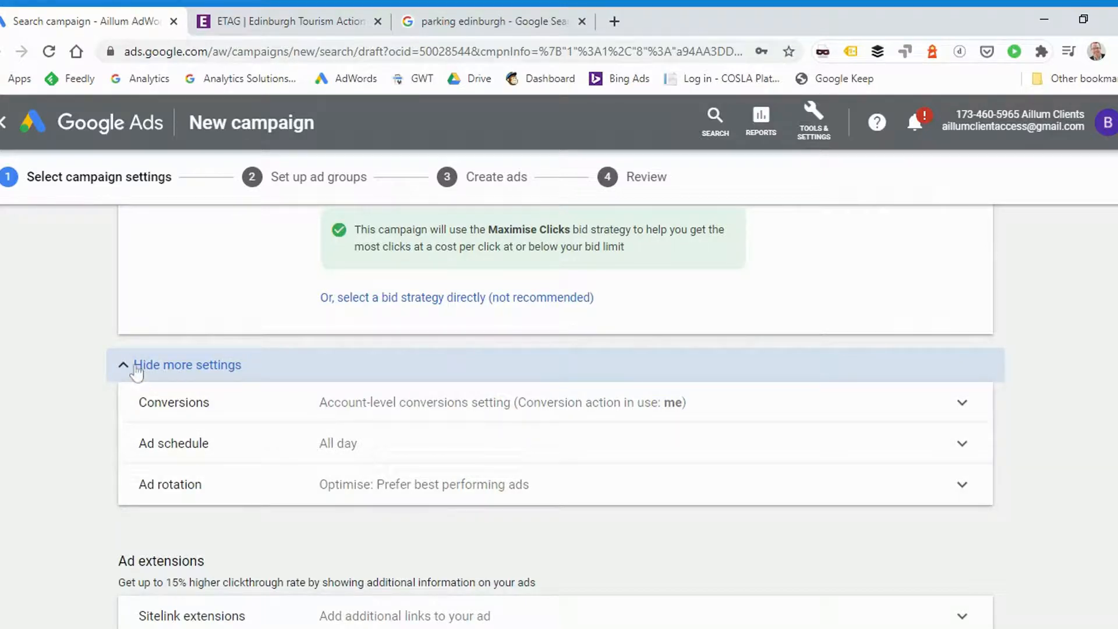
click(129, 368)
scroll(317, 333, down, 2)
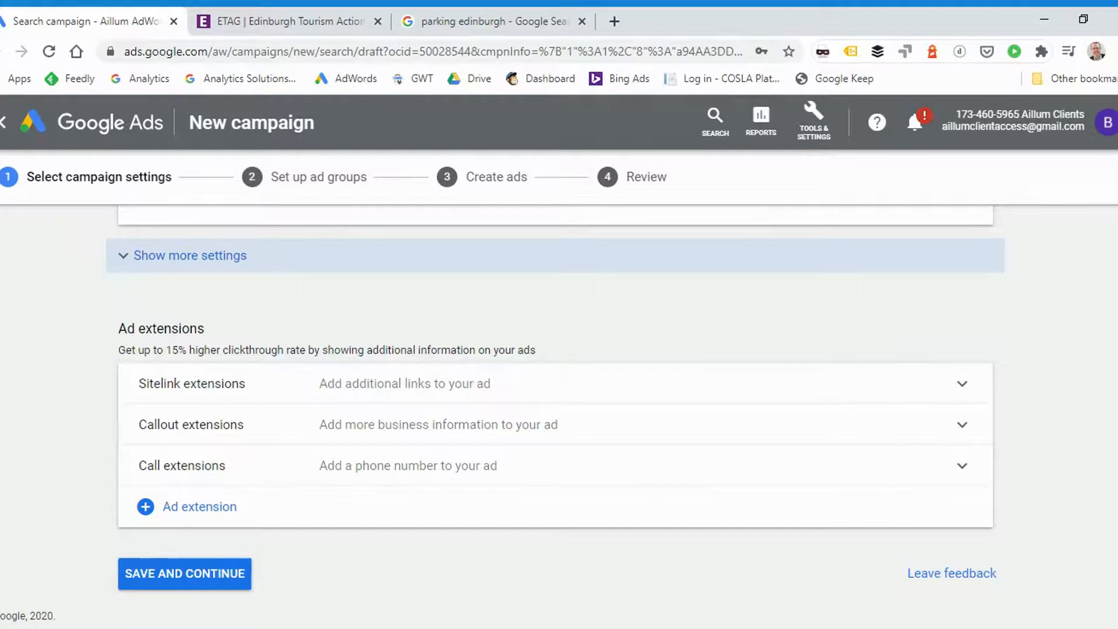
Switch to the "parking edinburgh" Google search results and highlight the description text of the planeparking.co.uk ad
click(471, 26)
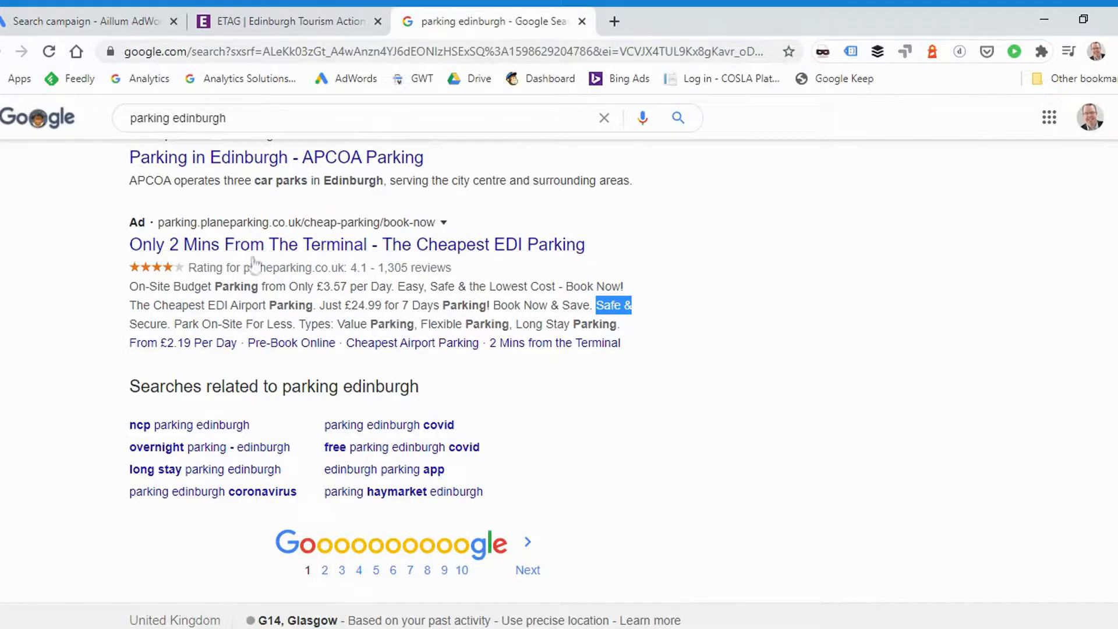
drag(129, 286, 650, 324)
click(650, 324)
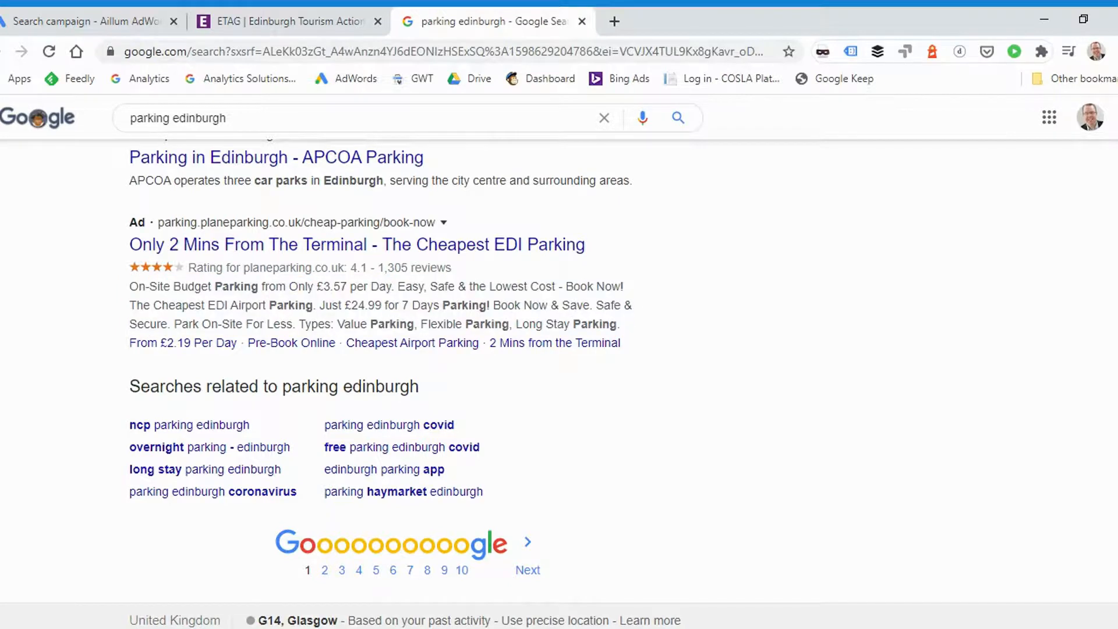
drag(492, 305, 124, 294)
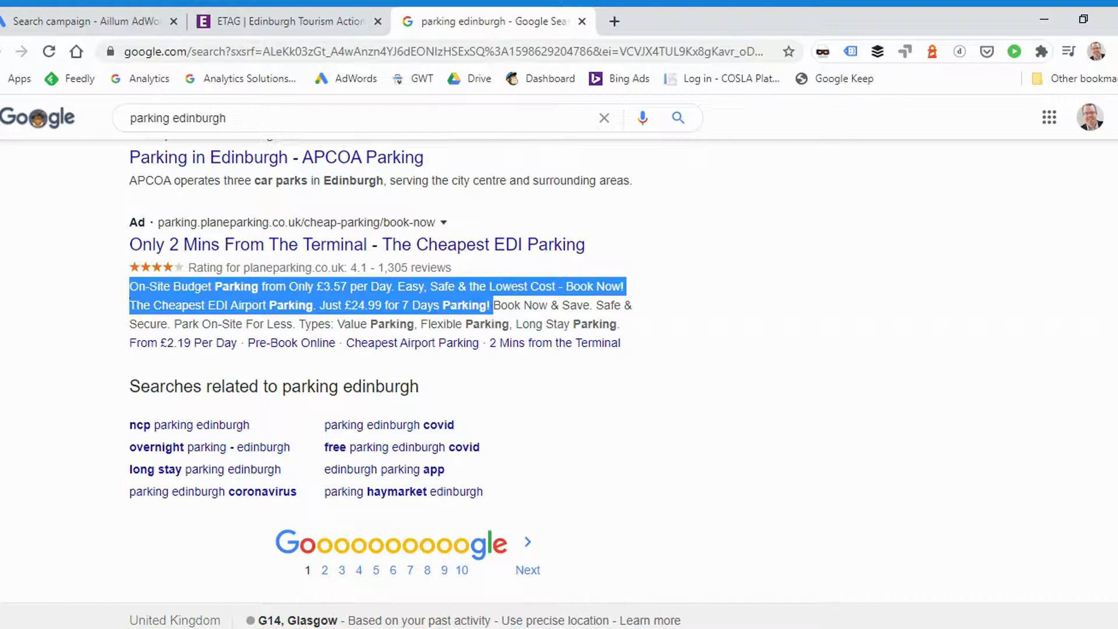
Highlight the callout phrases "Safe & Secure" and "Park On-Site For Less" in the planeparking.co.uk ad, followed by its main description text
drag(493, 305, 160, 323)
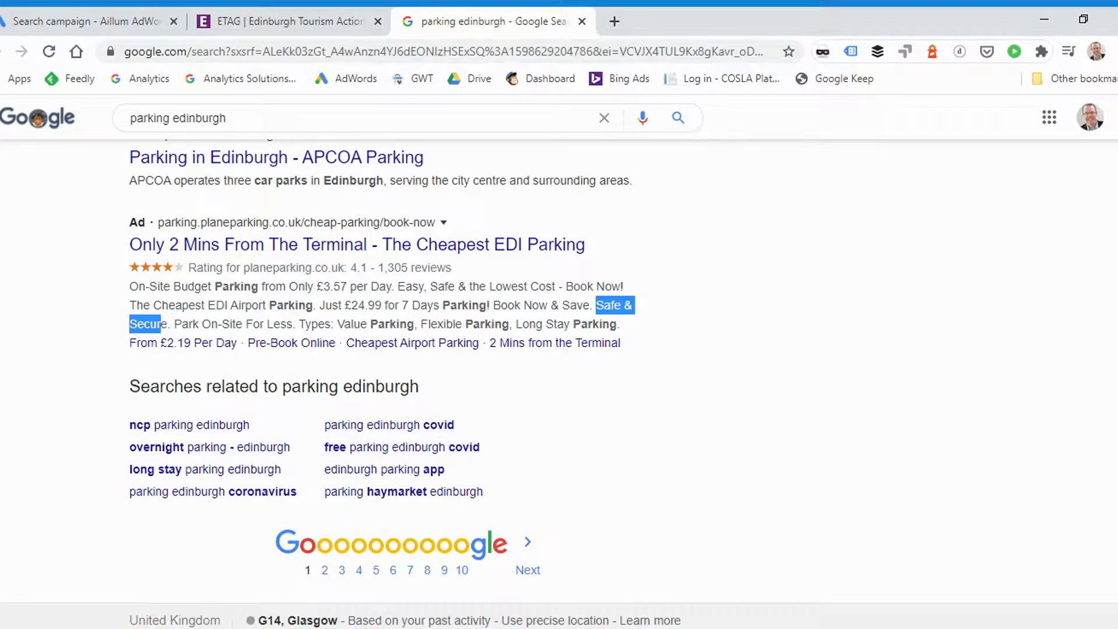
drag(295, 324, 174, 323)
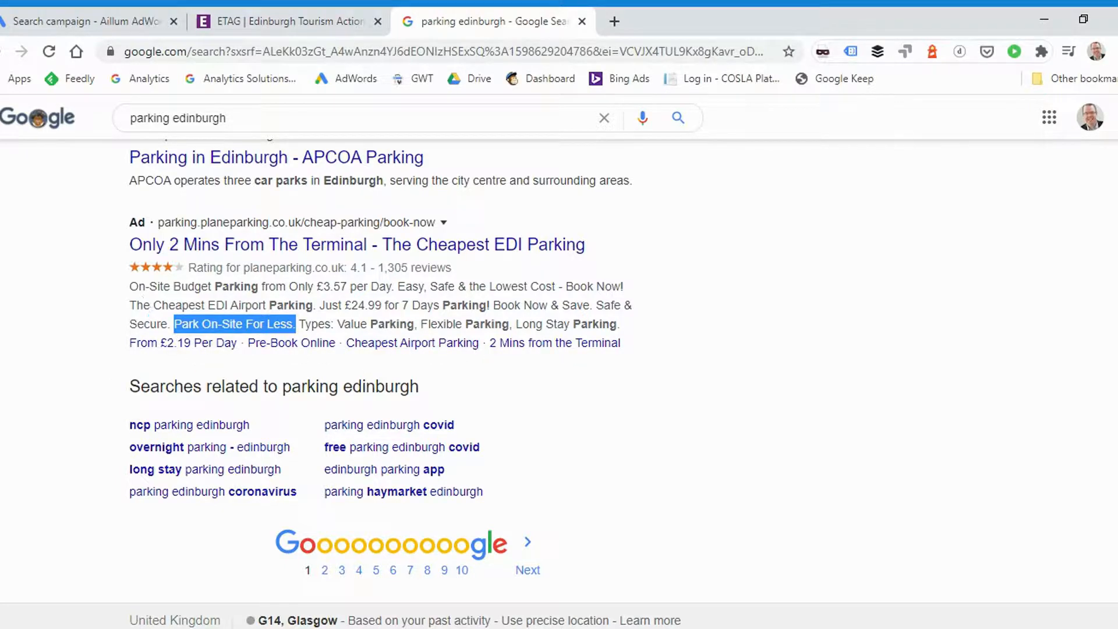
click(147, 306)
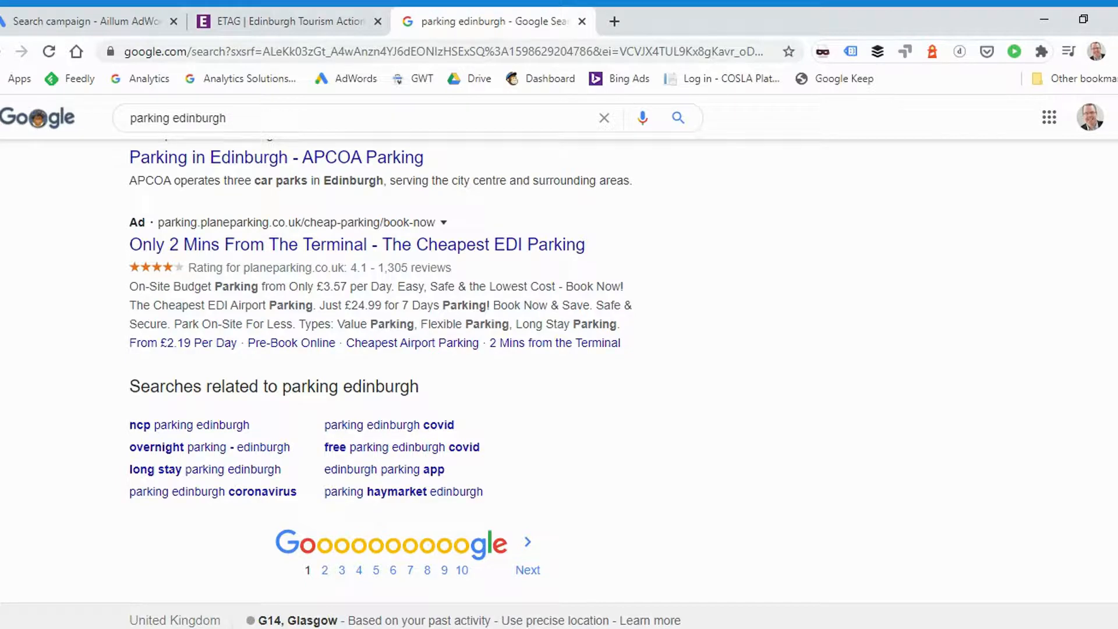
scroll(559, 384, up, 1)
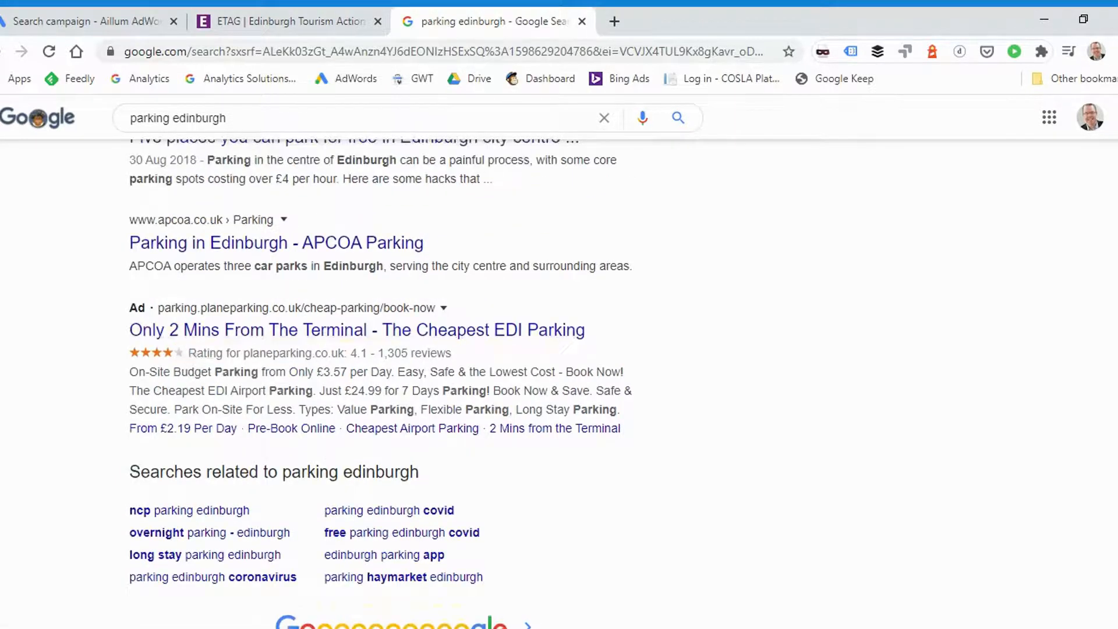
drag(129, 372, 491, 390)
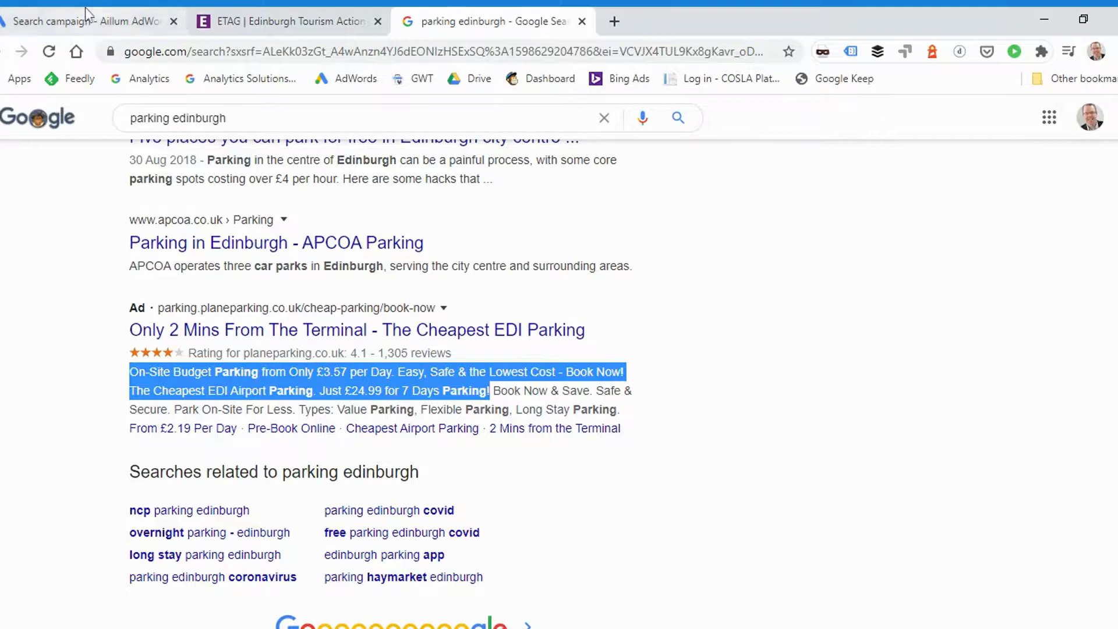
Switch back to the Google Ads campaign draft and save the campaign settings to continue to ad group setup
click(94, 22)
scroll(393, 360, up, 5)
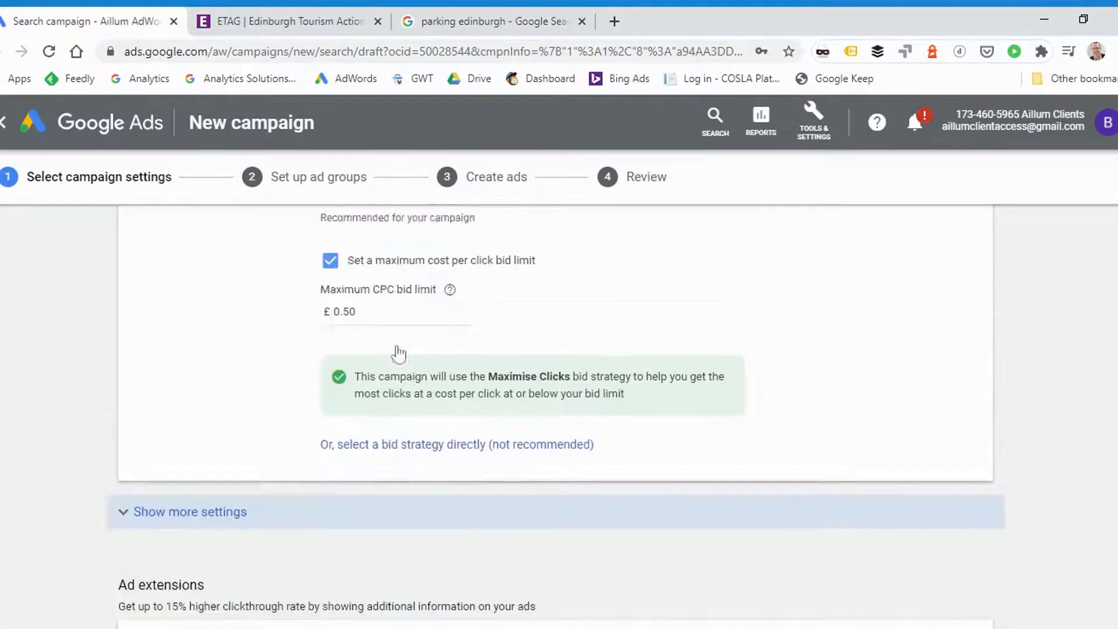
scroll(207, 361, down, 5)
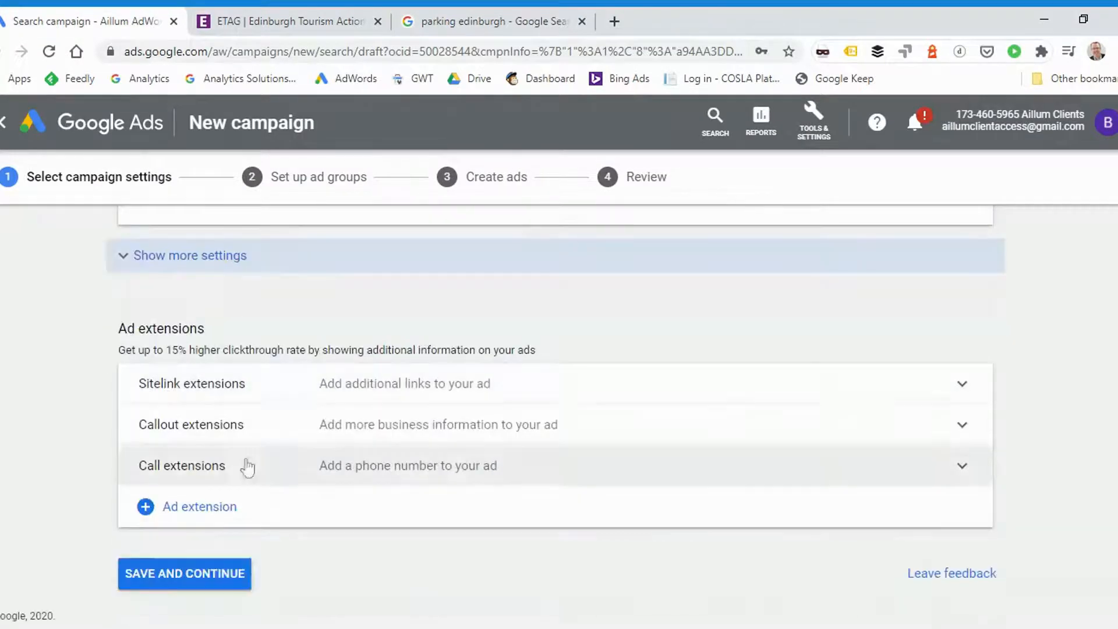
click(183, 576)
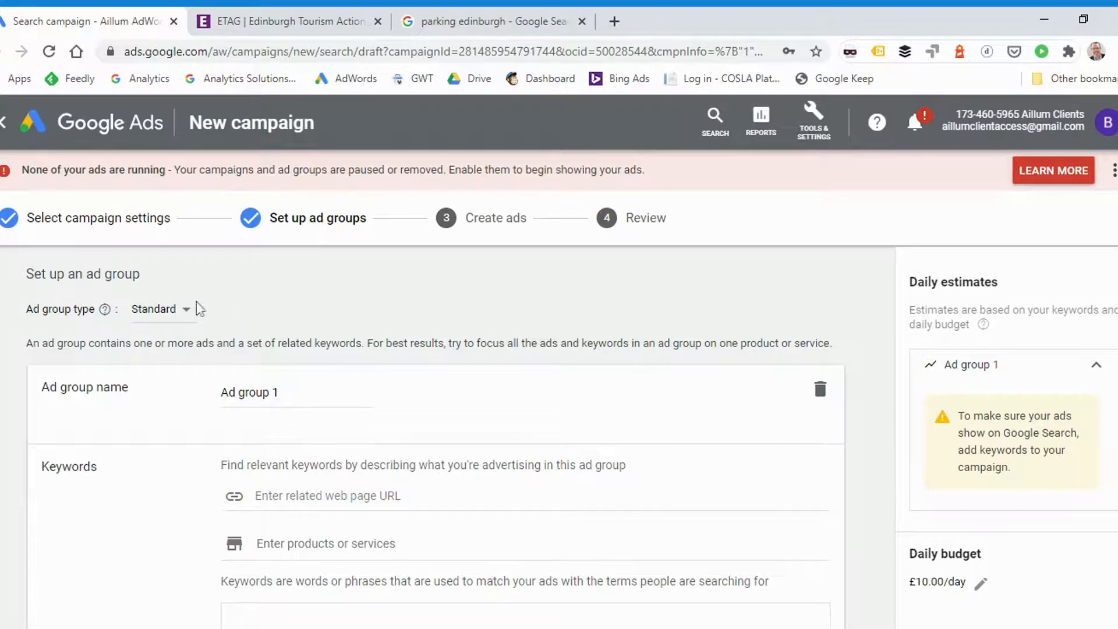
Rename the ad group as "Eating Out"
scroll(349, 331, down, 2)
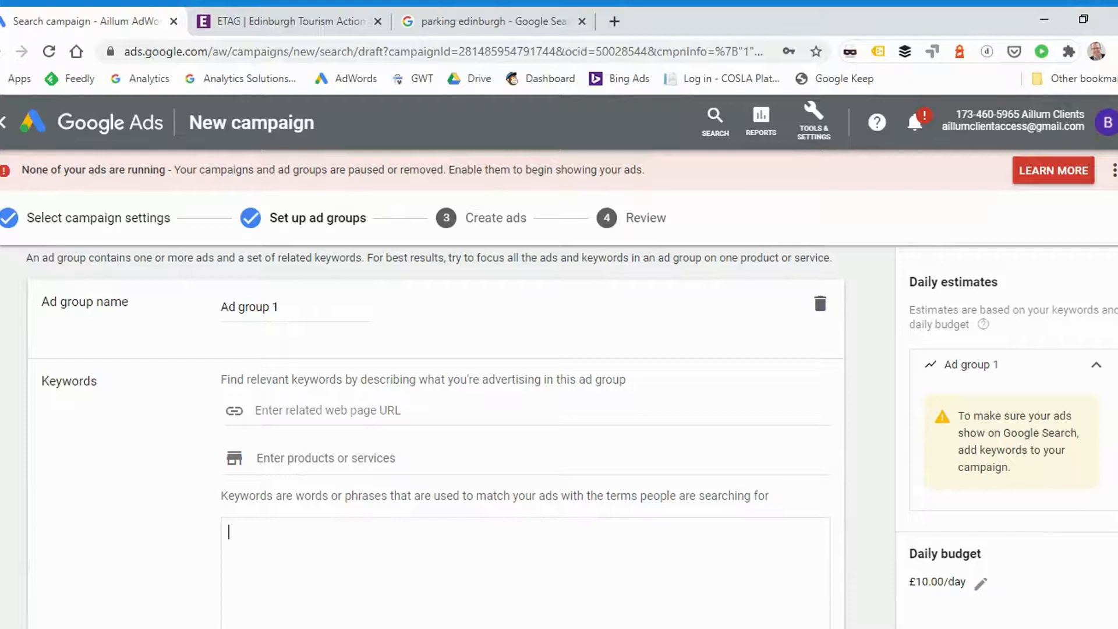
drag(282, 307, 214, 314)
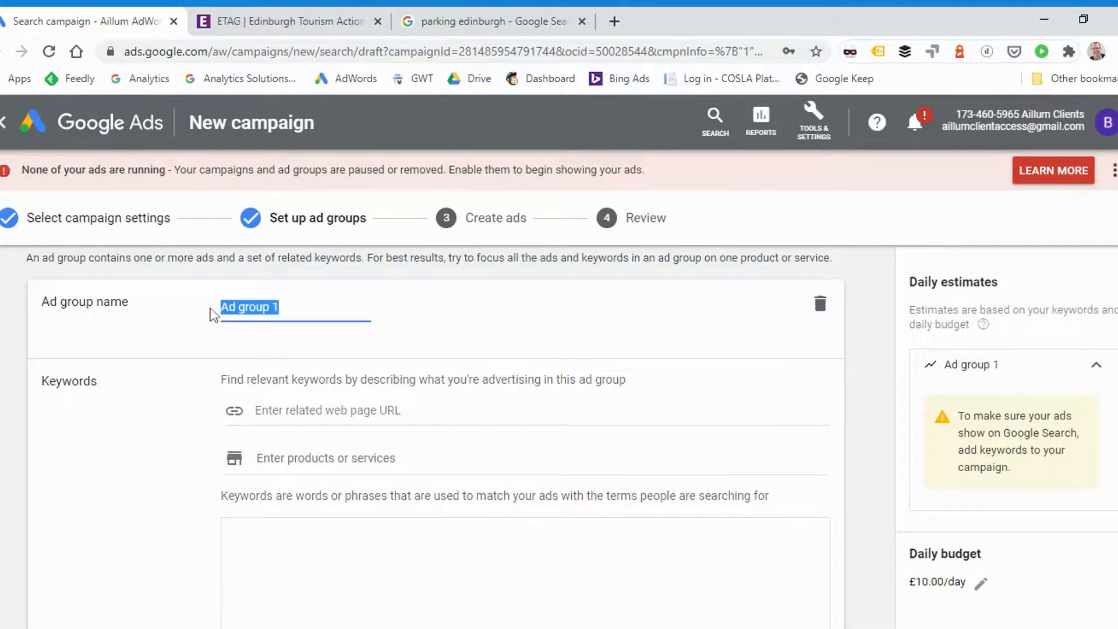
text(Eating Out)
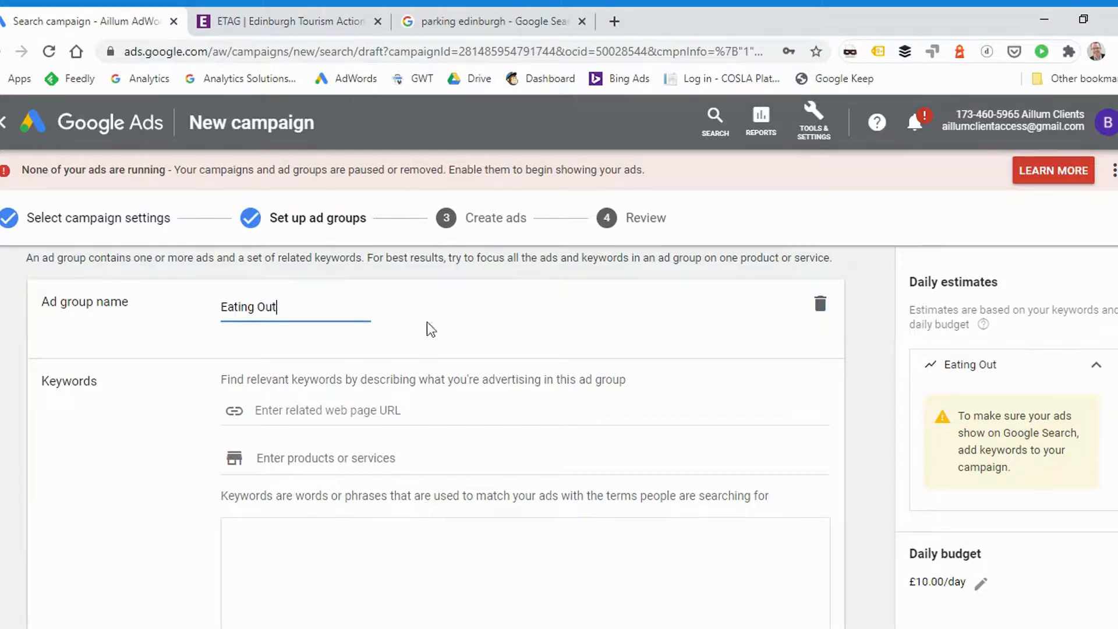
Add the keywords places to eat, places to eat near me, best places to eat and eating out edinburgh to the ad group
scroll(419, 326, down, 2)
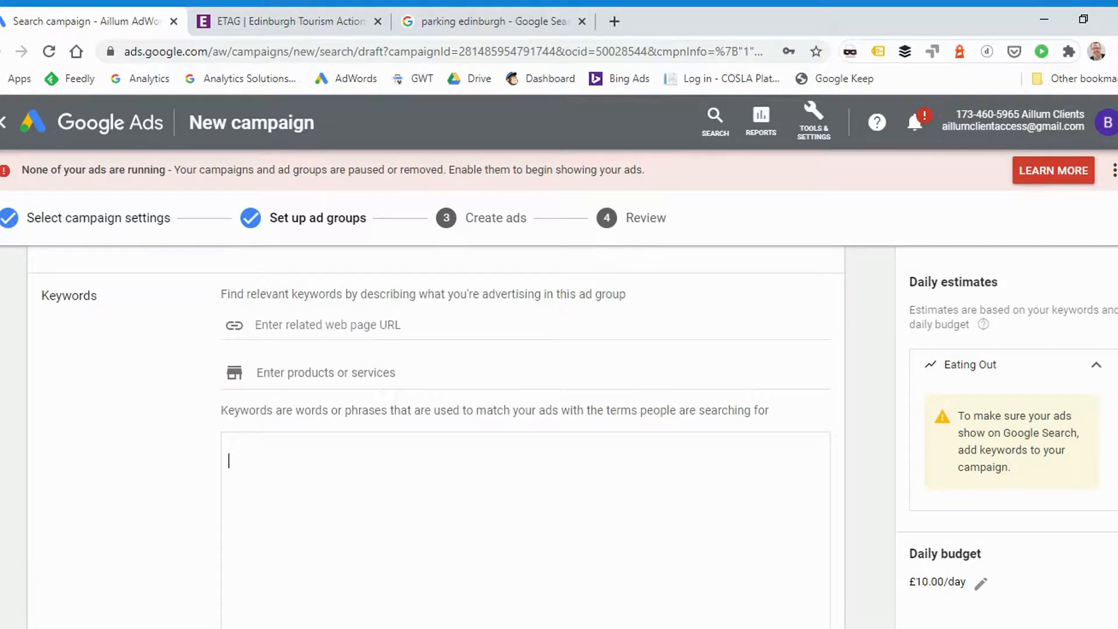
text(places to eat)
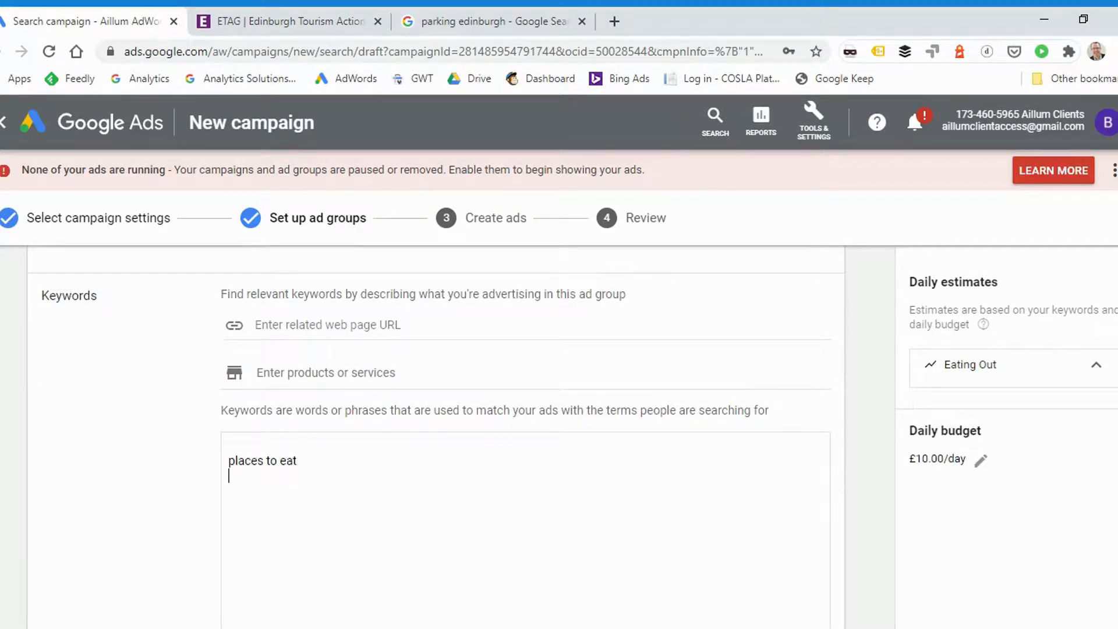
text(places to eat near me best places to eat eating out edinburgh)
scroll(436, 436, down, 5)
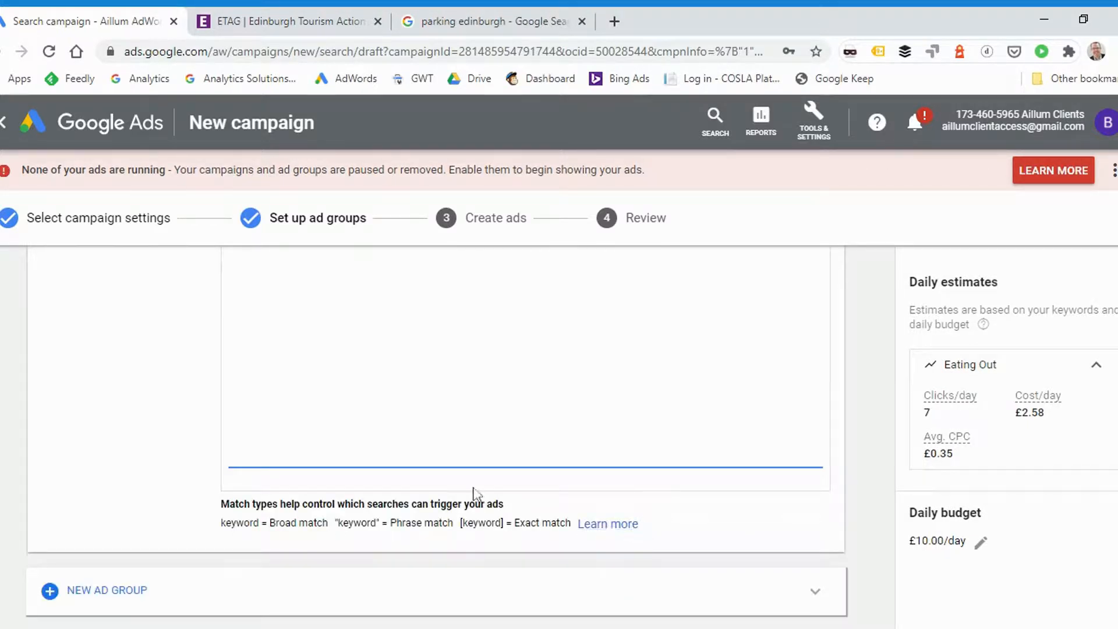
scroll(474, 494, up, 5)
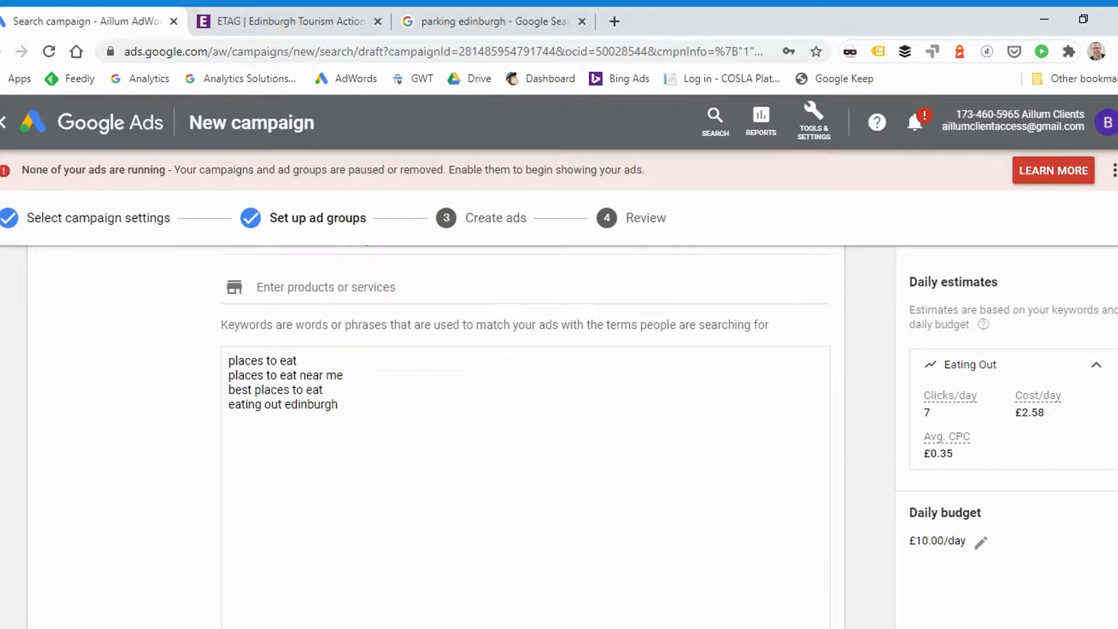
Convert all four keywords to phrase match by enclosing each one in double quotation marks
text(")
key(Down)
key(Down)
key(End)
text(")
key(Home)
text(")
key(Up)
key(Home)
text(")
key(Up)
key(Home)
text(" ")
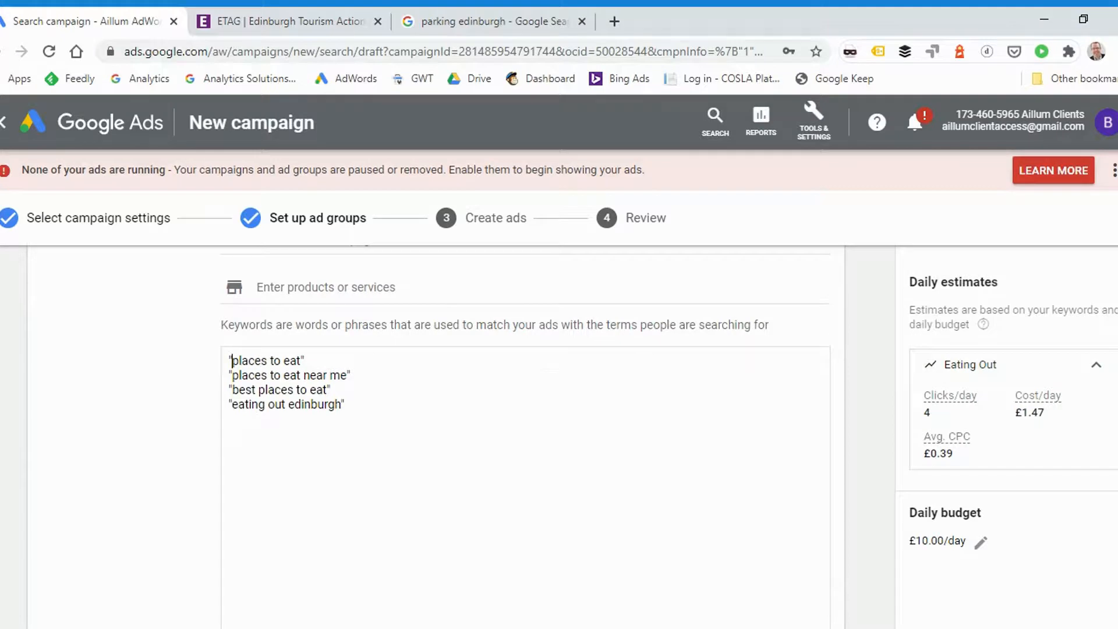
Check the ad group's name and keywords, and save the ad group to continue to ad creation
scroll(299, 324, up, 3)
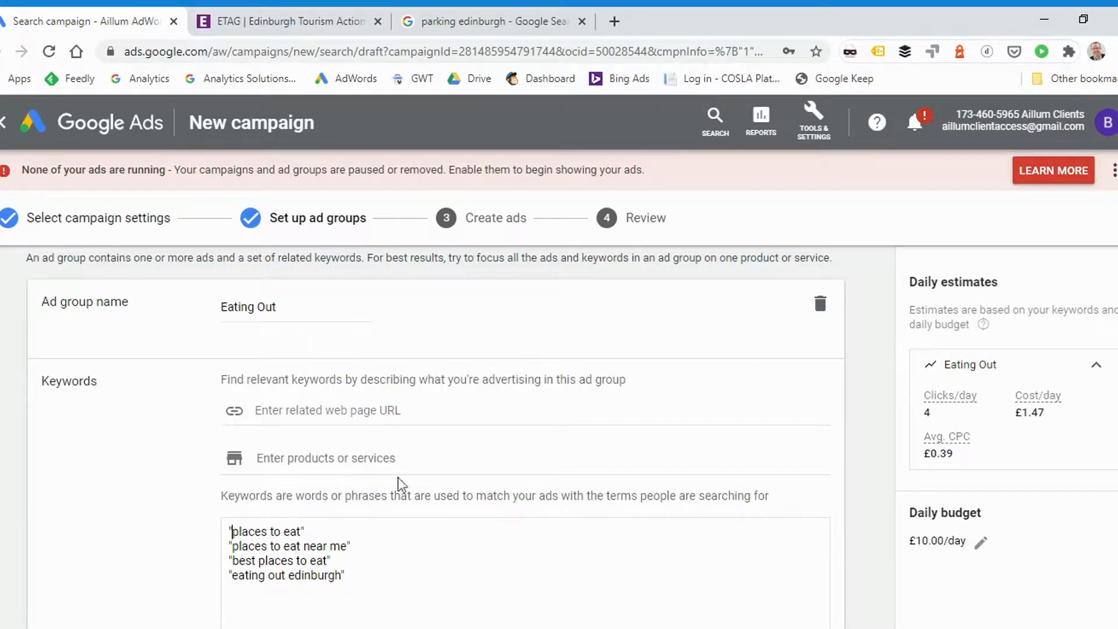
scroll(430, 408, down, 8)
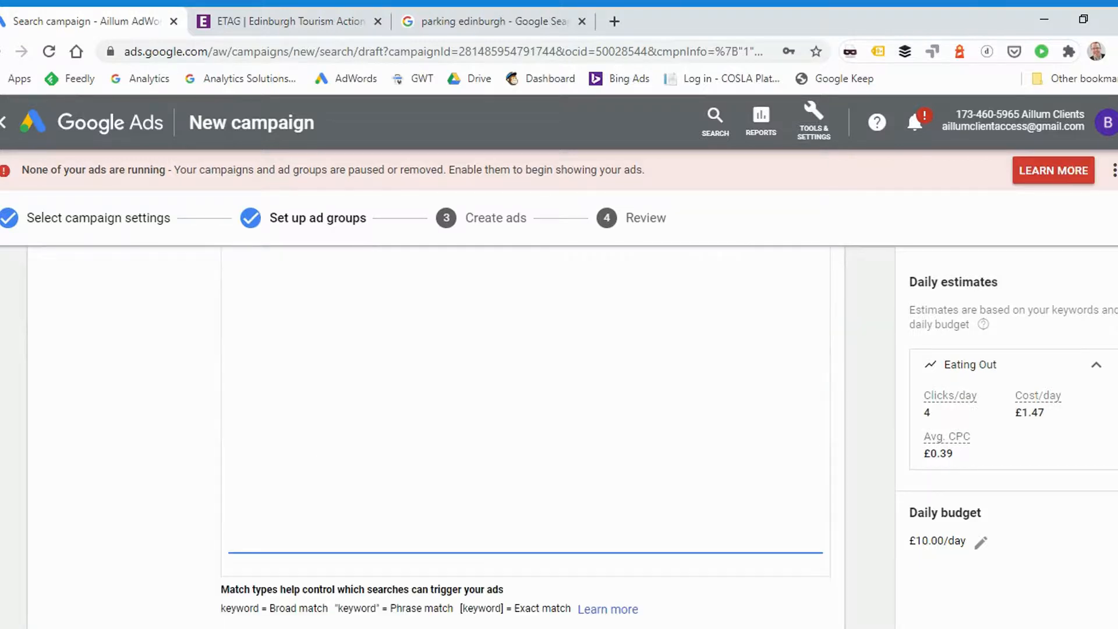
click(174, 580)
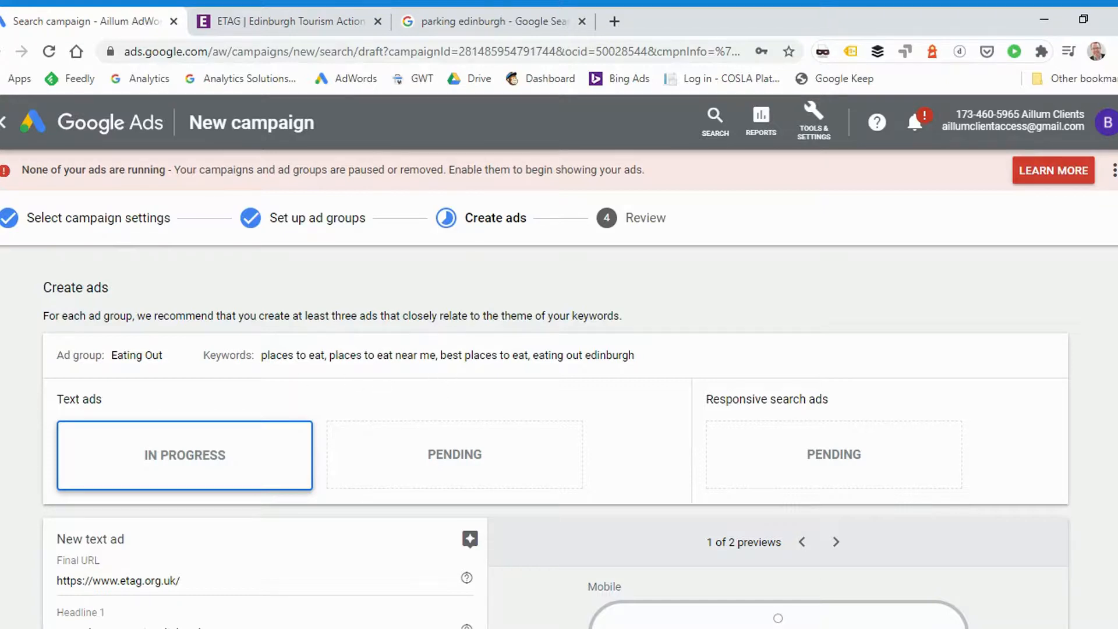
View the desktop preview of the new text ad and return to its mobile preview
scroll(244, 305, down, 2)
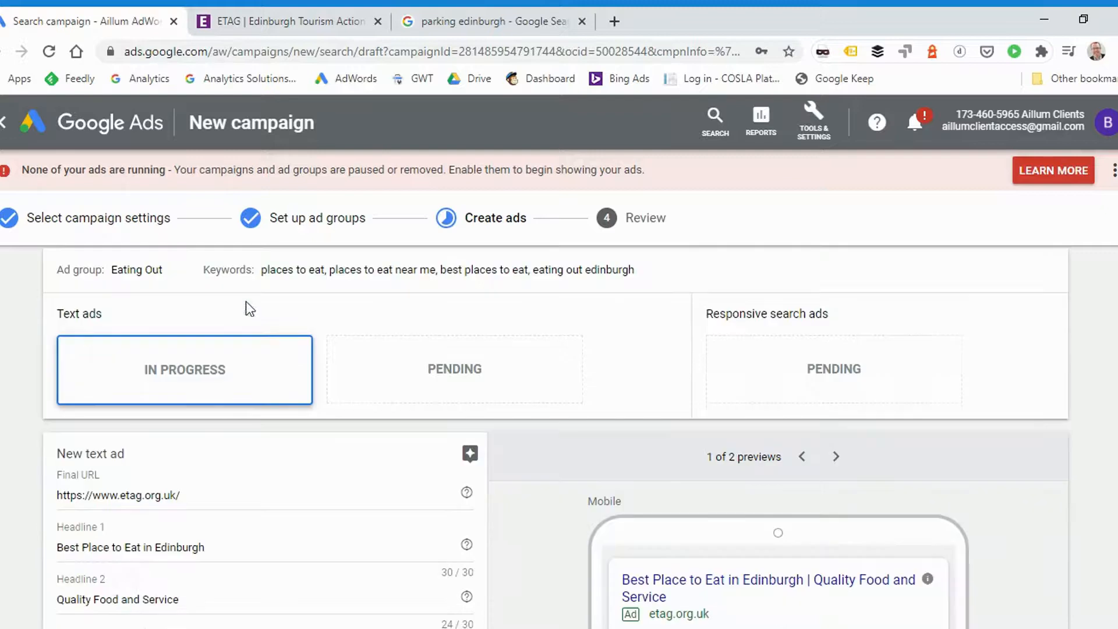
scroll(324, 339, down, 4)
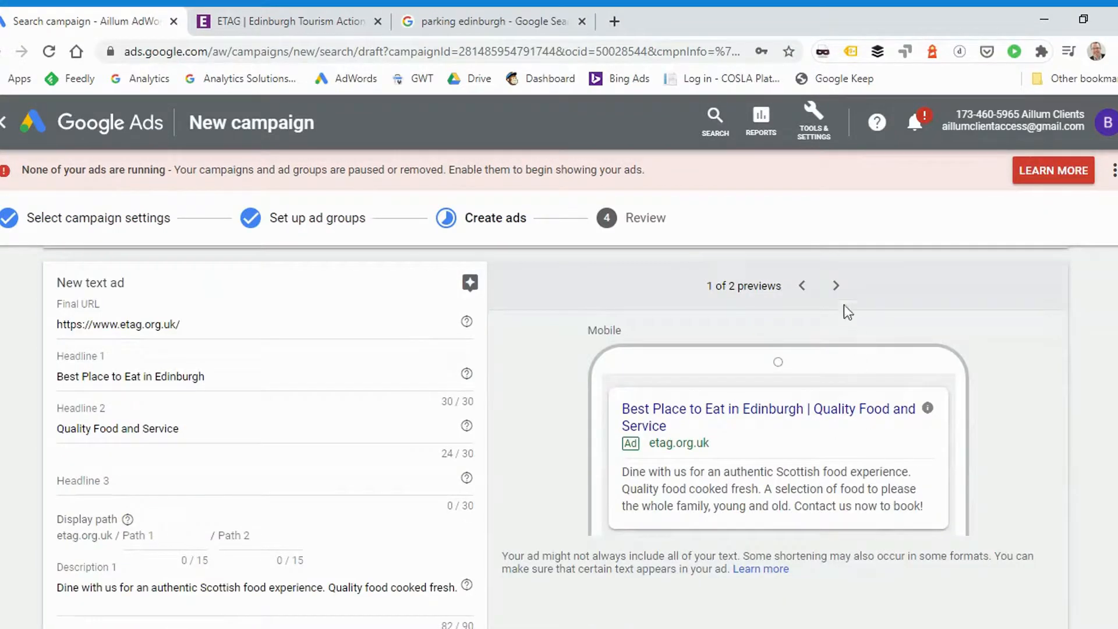
click(837, 288)
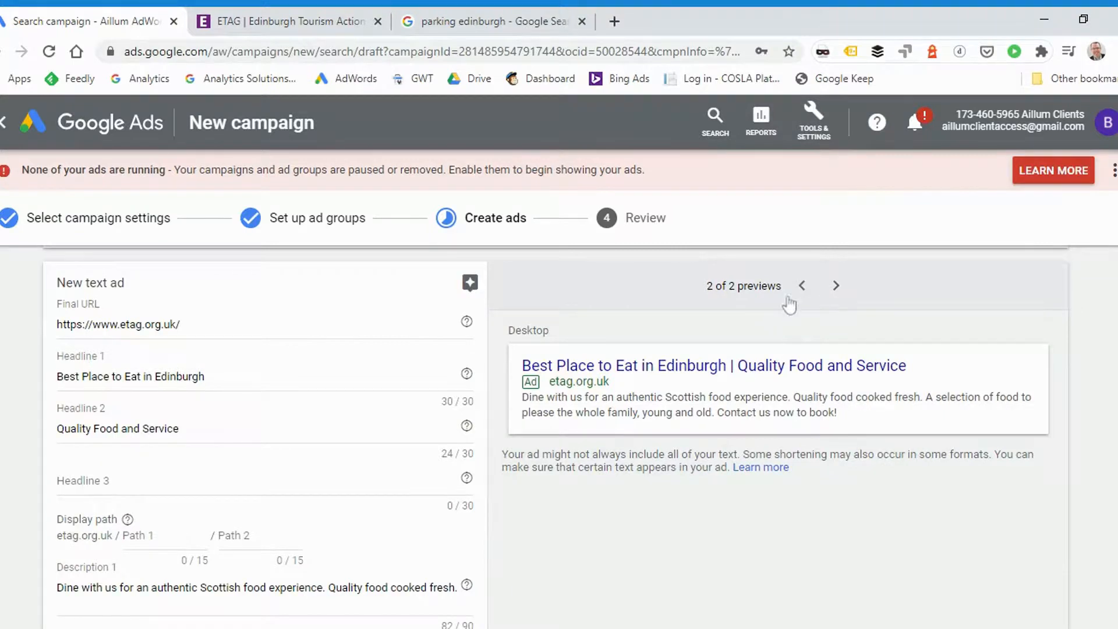
click(801, 286)
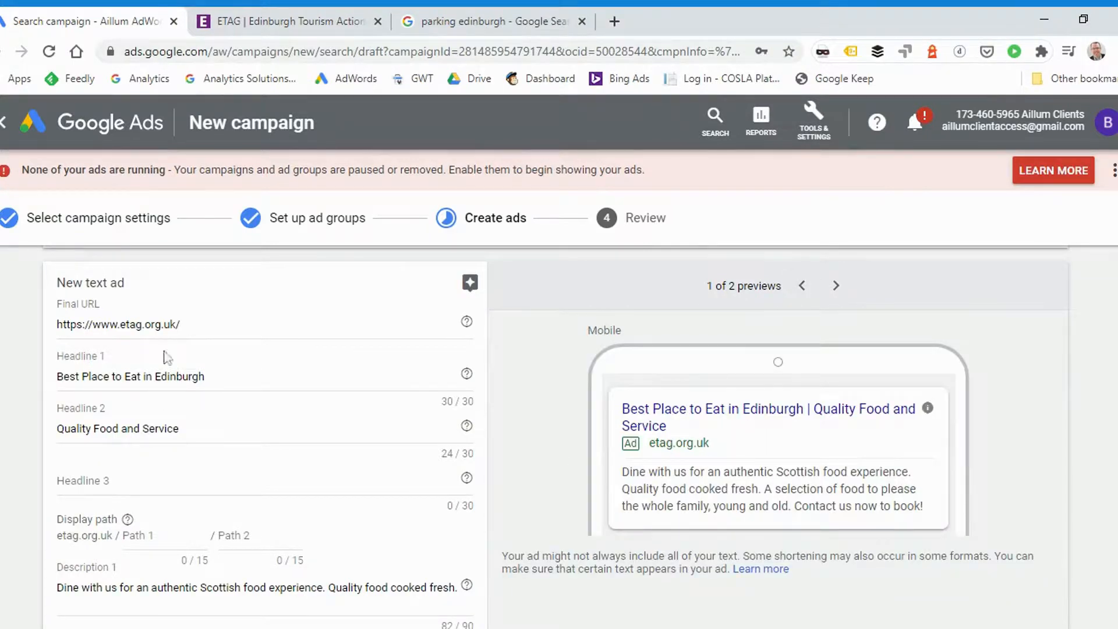
Examine the new text ad's final URL, headlines, display path and descriptions
drag(181, 324, 76, 326)
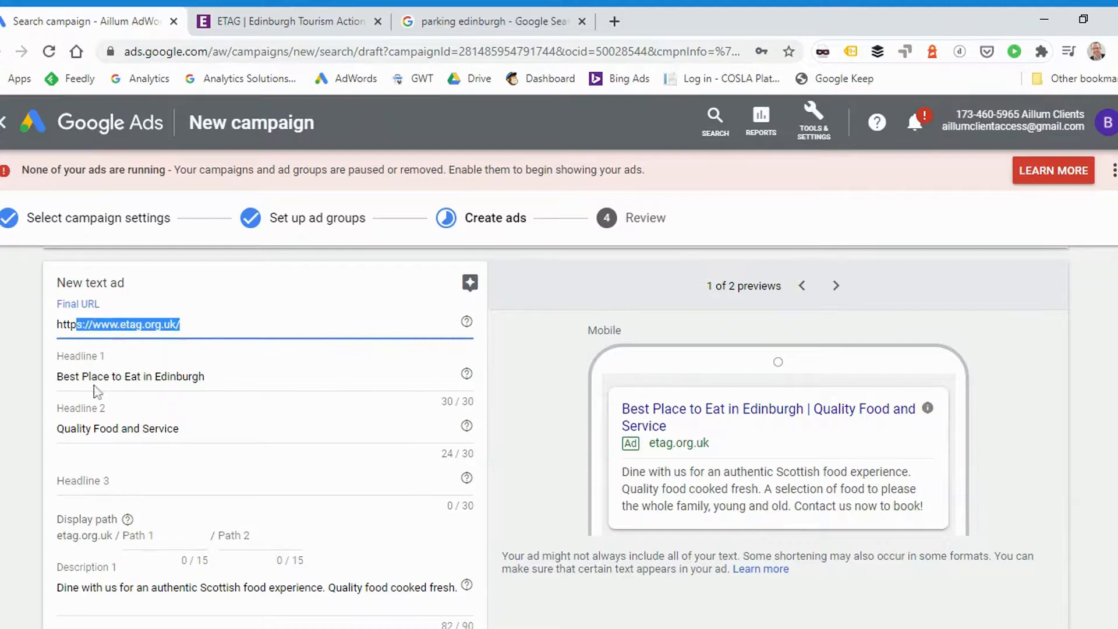
key(Tab)
key(Tab)
key(Tab)
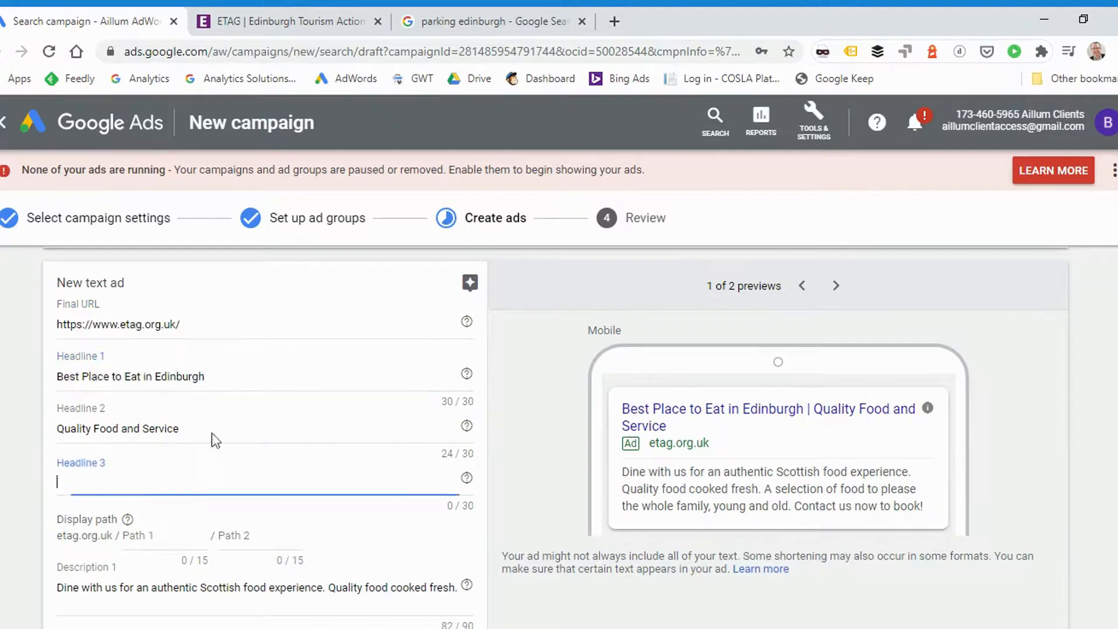
drag(179, 428, 56, 428)
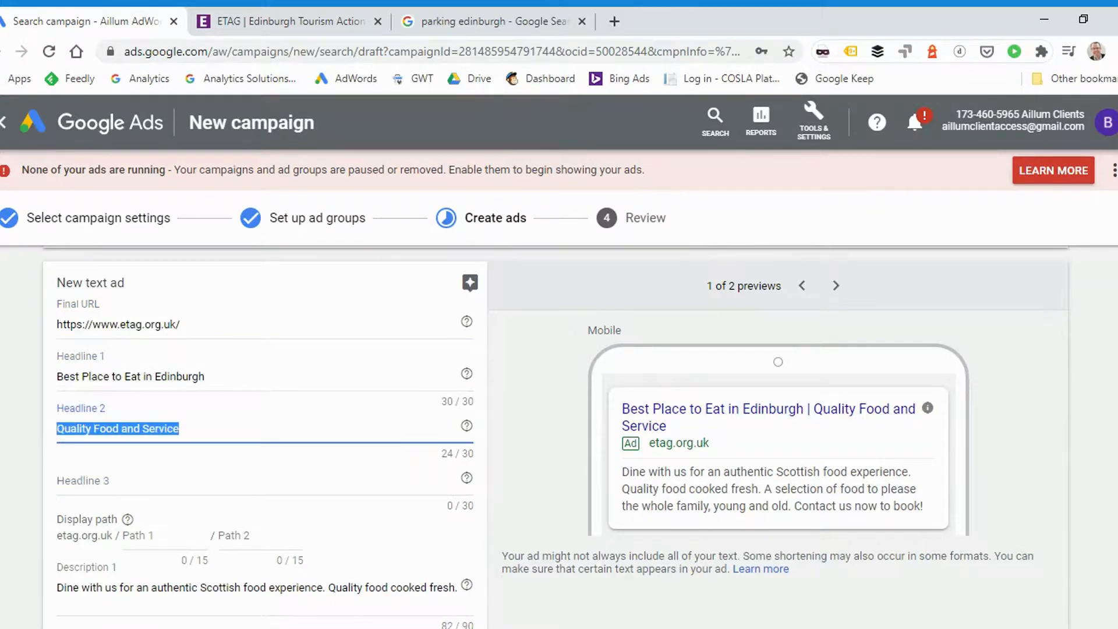
scroll(47, 454, down, 1)
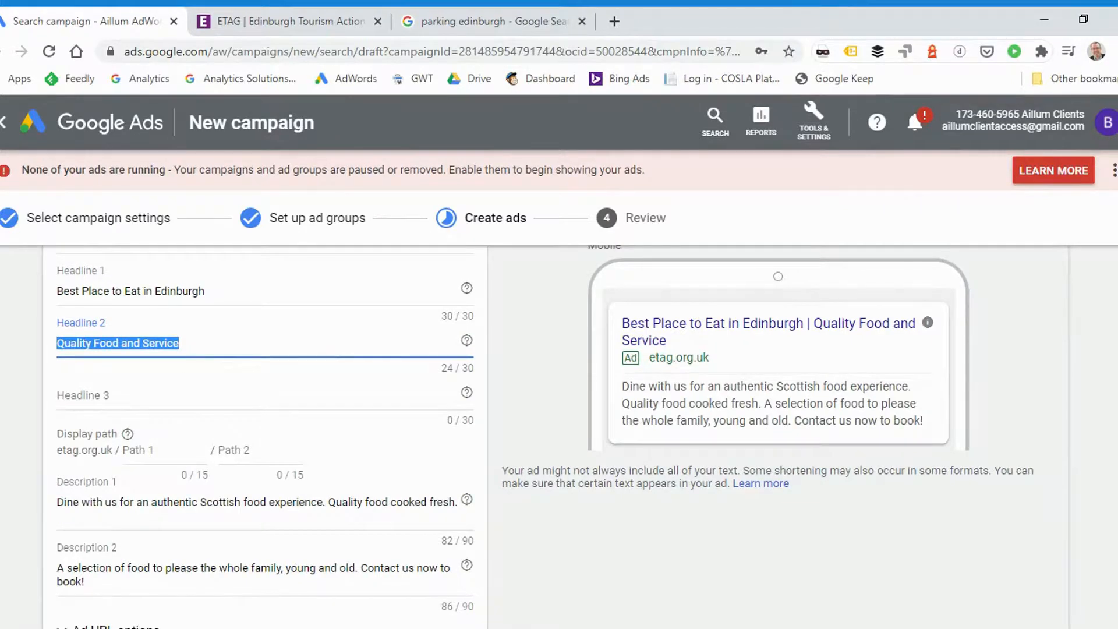
scroll(264, 436, down, 1)
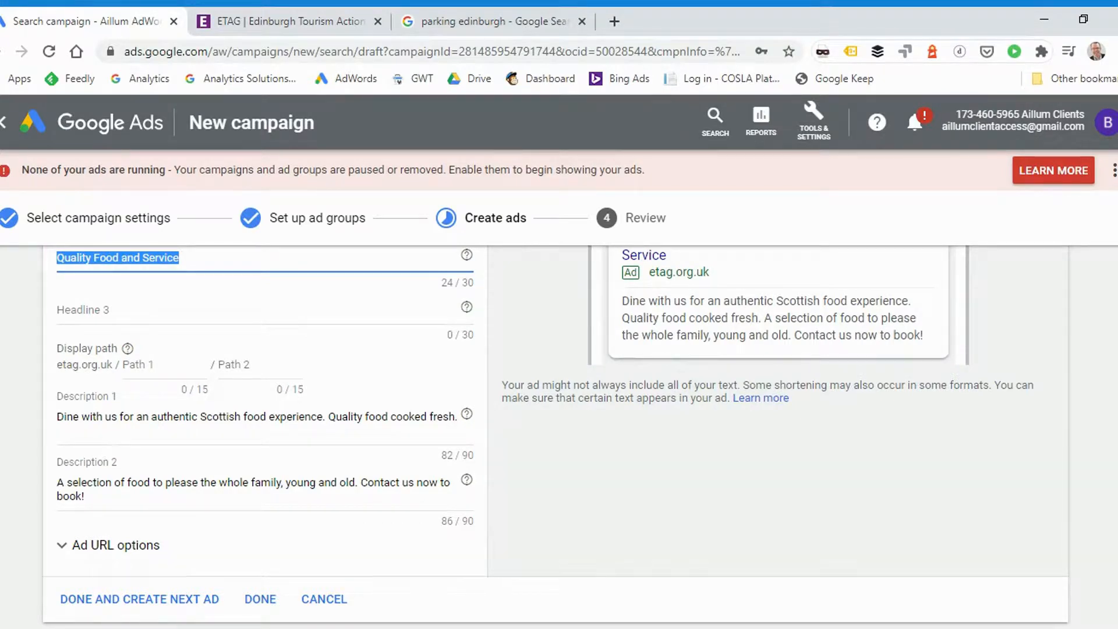
scroll(335, 467, up, 1)
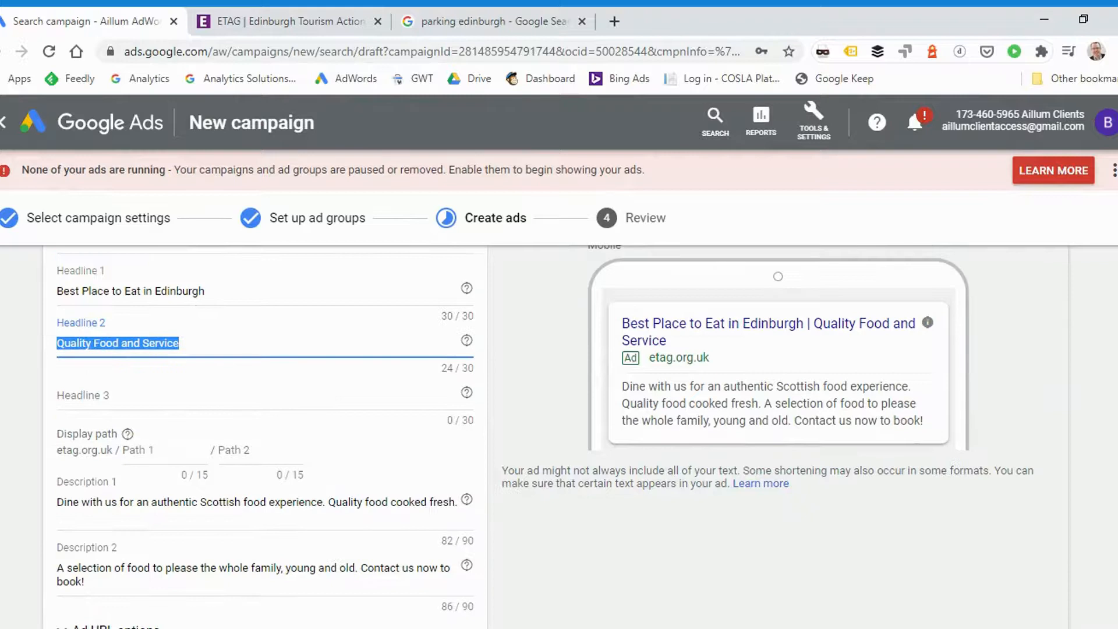
scroll(336, 467, down, 1)
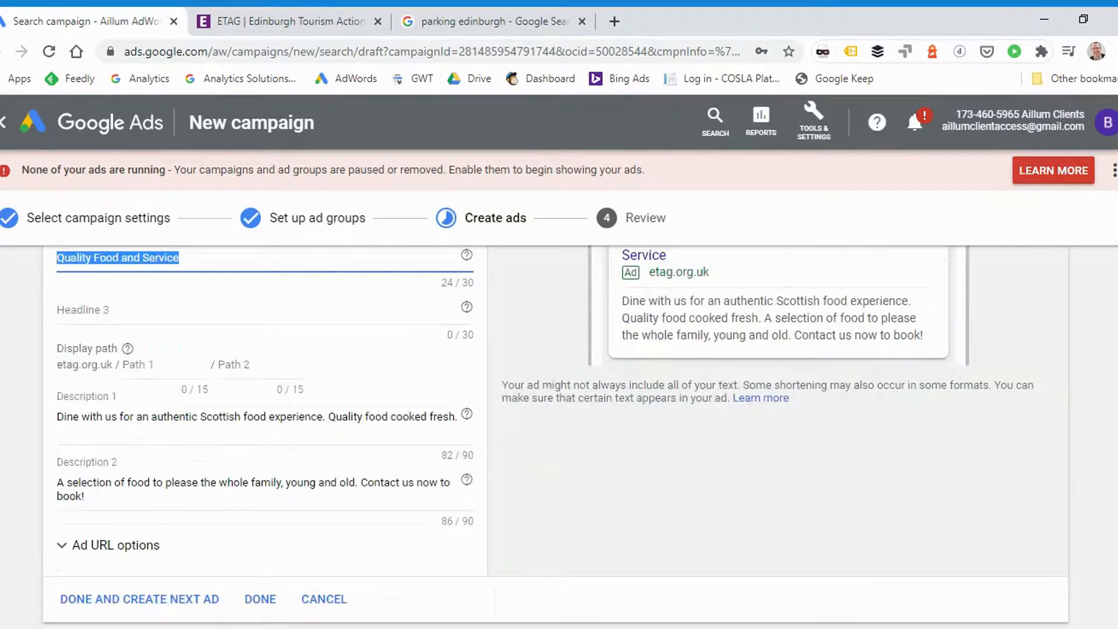
scroll(466, 475, up, 2)
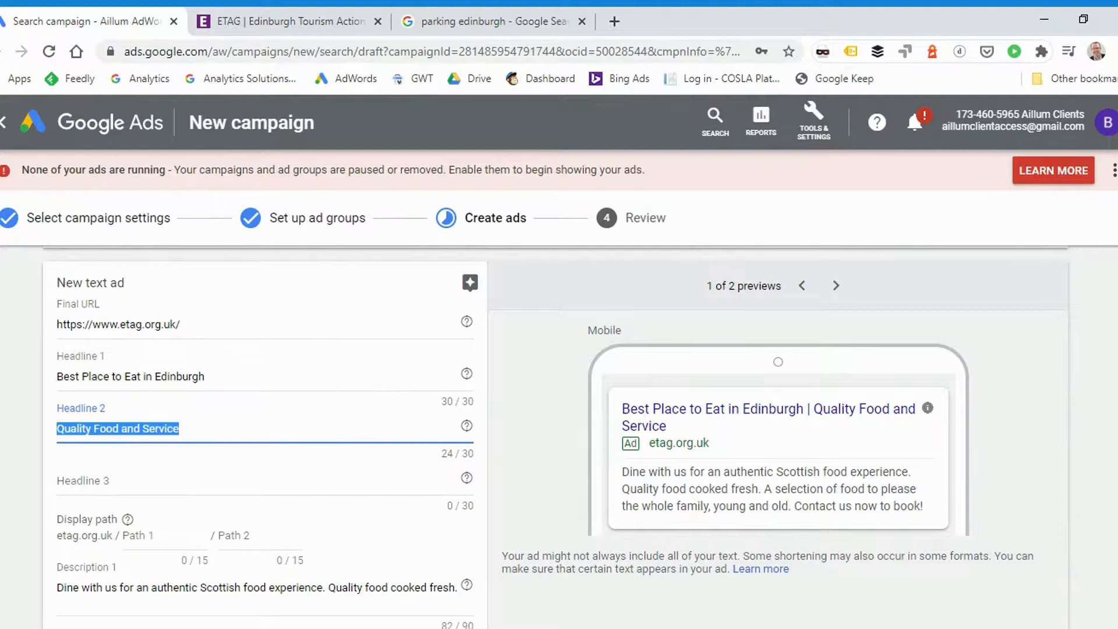
Finish the text ad for the Eating Out ad group and save it to continue to the campaign review
scroll(310, 384, down, 3)
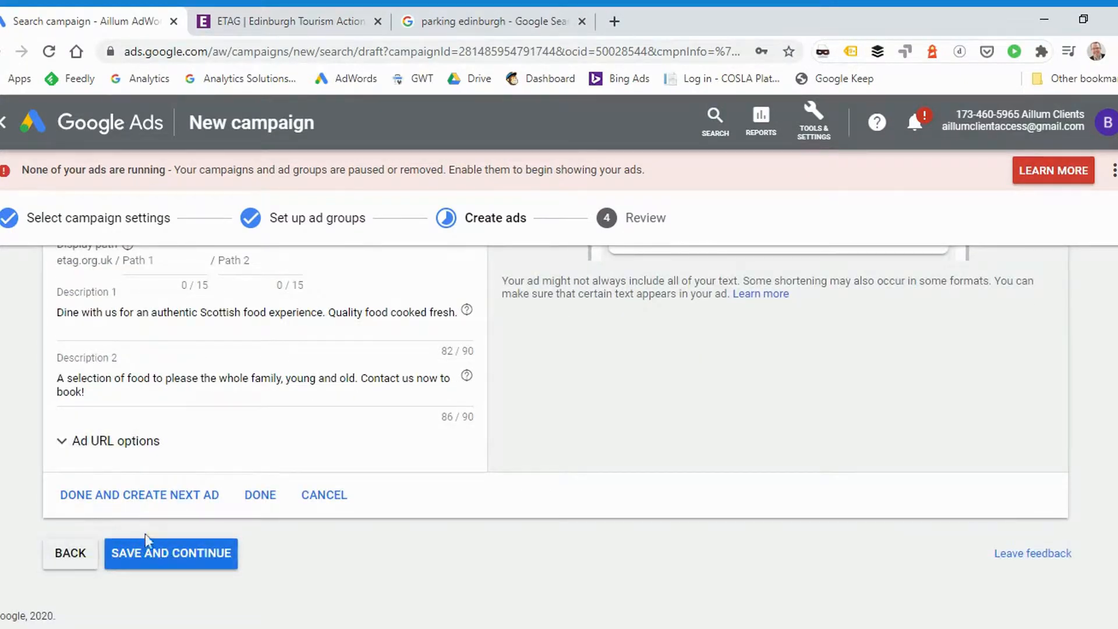
click(252, 499)
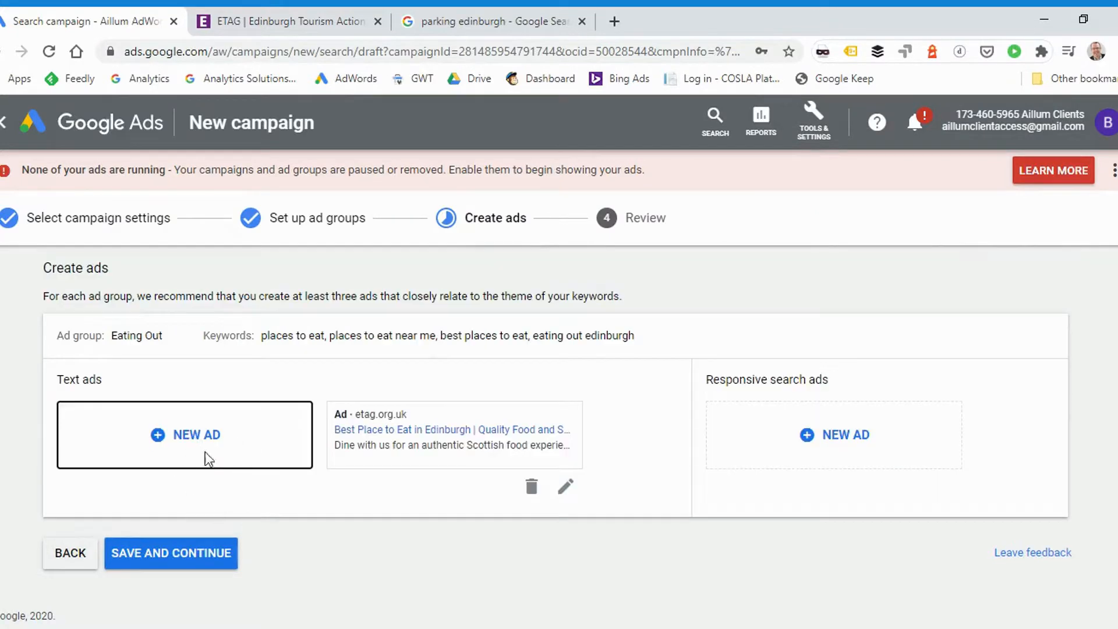
click(186, 558)
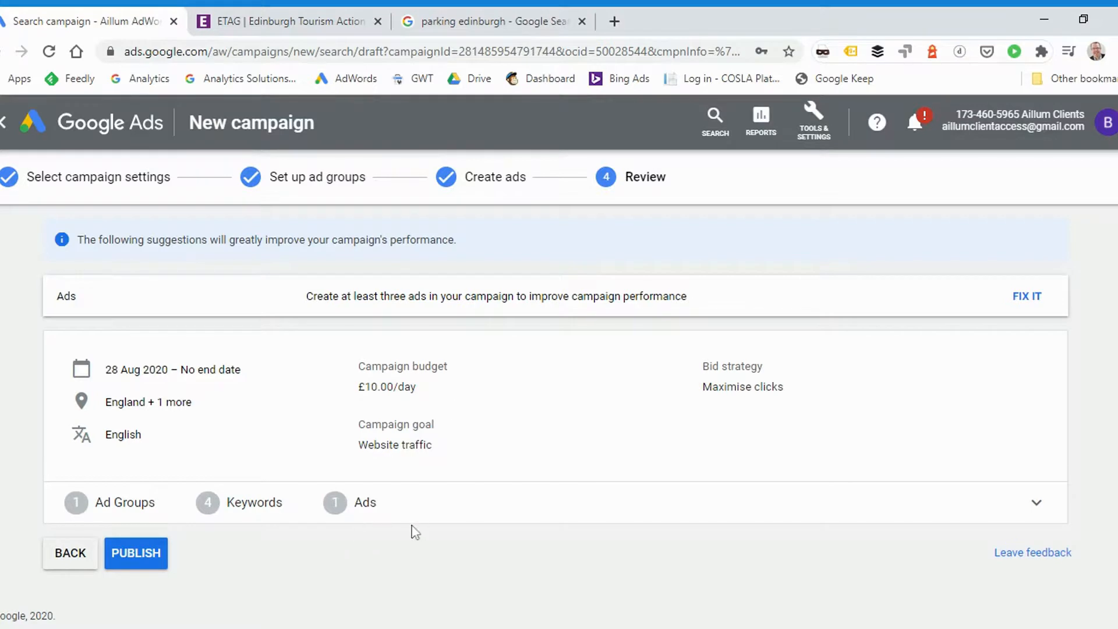
Expand the campaign review's summary of ad groups, keywords and ads to check its details
click(496, 506)
scroll(839, 487, down, 2)
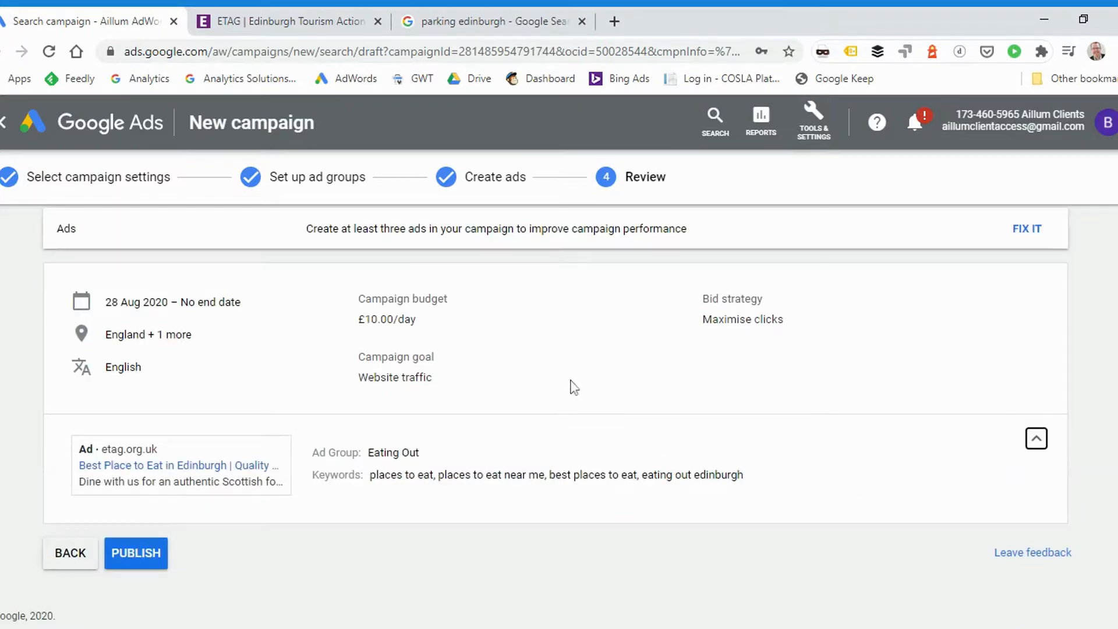
Check the final campaign review and publish the Eating Out in Edinburgh campaign
scroll(573, 387, up, 1)
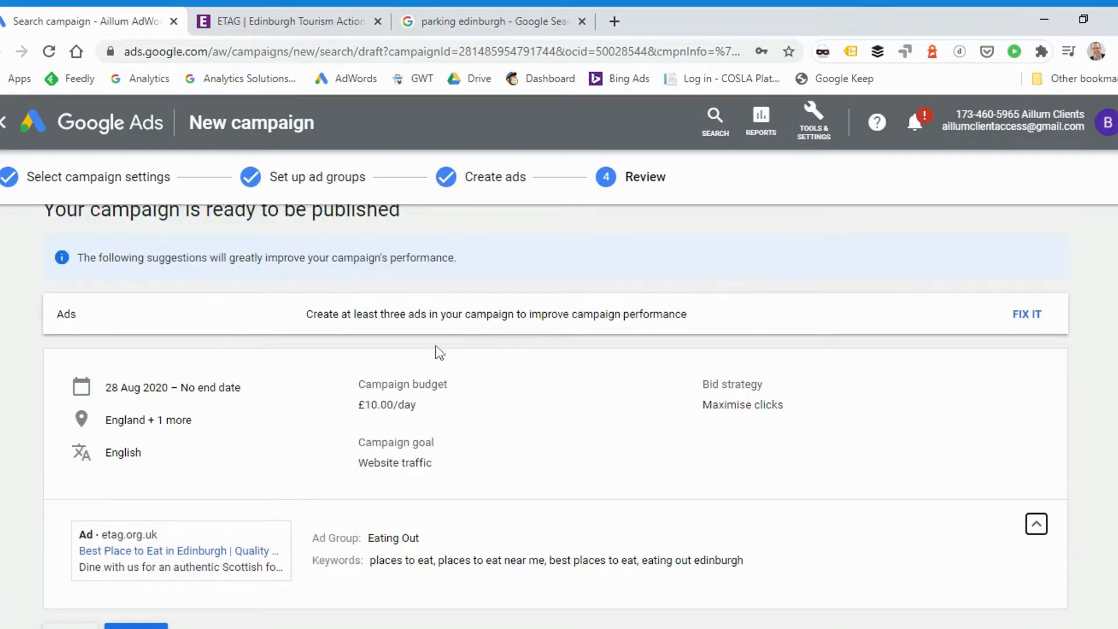
scroll(609, 392, down, 1)
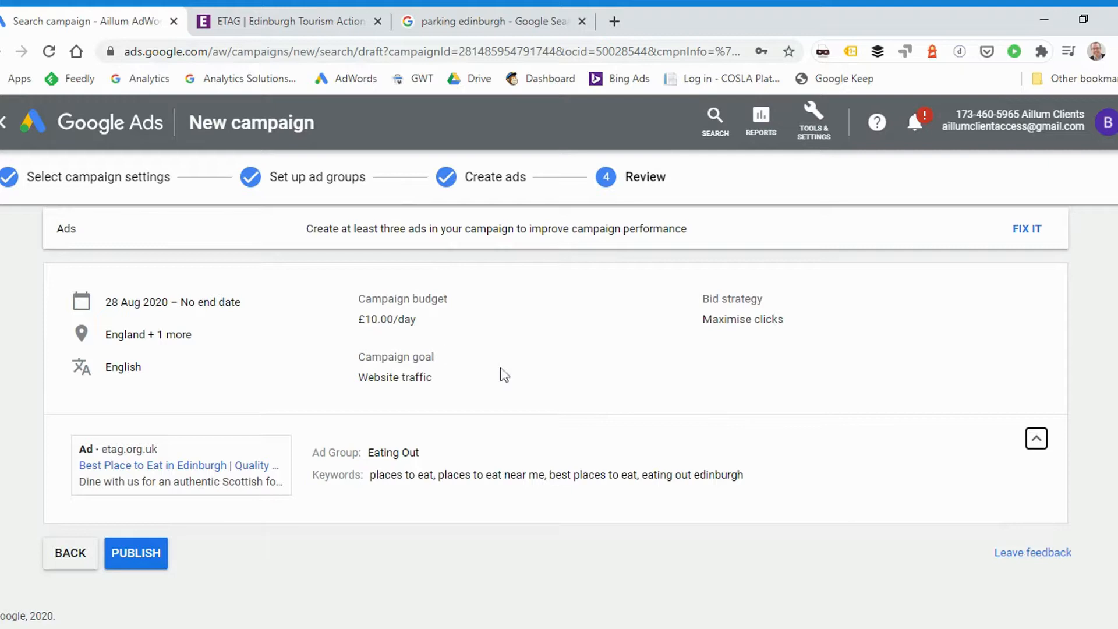
click(139, 558)
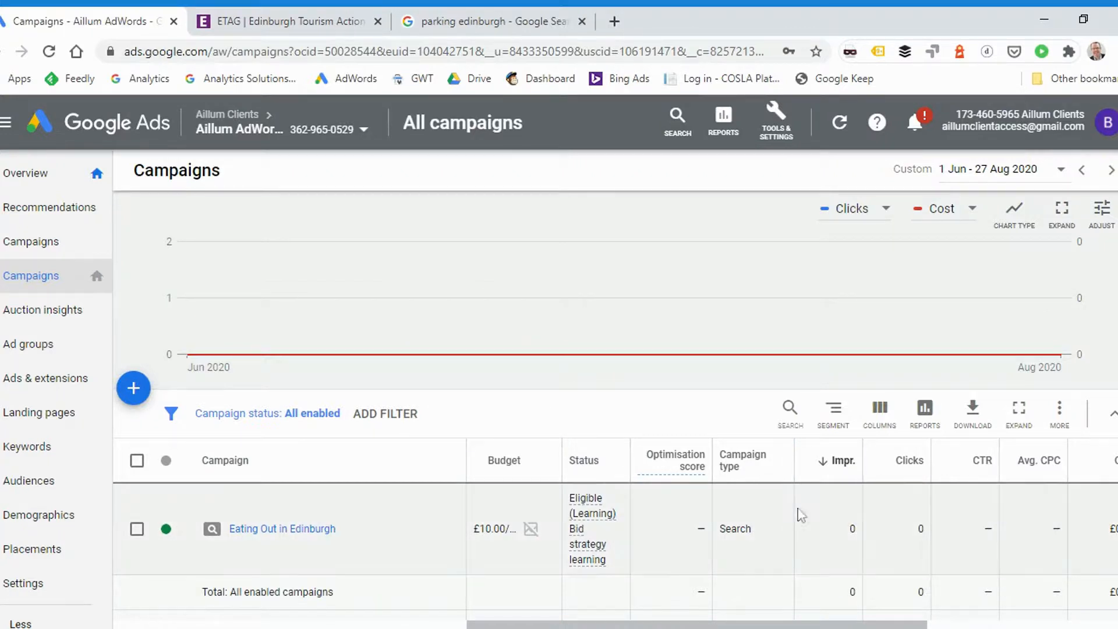
View the available status options for the Eating Out in Edinburgh campaign without changing its status
click(181, 532)
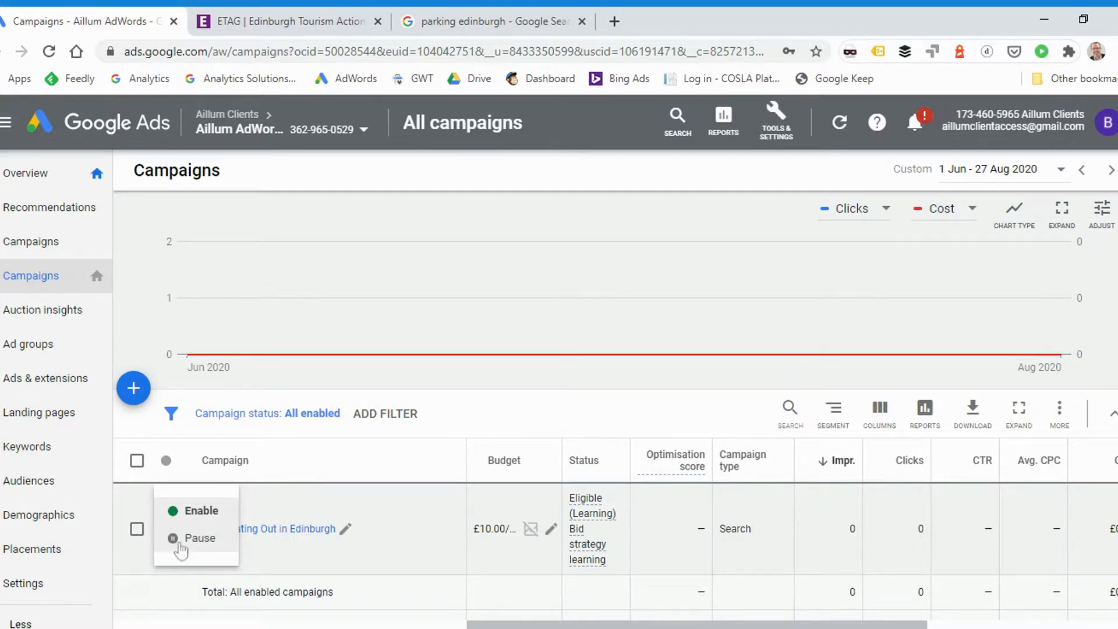
click(284, 379)
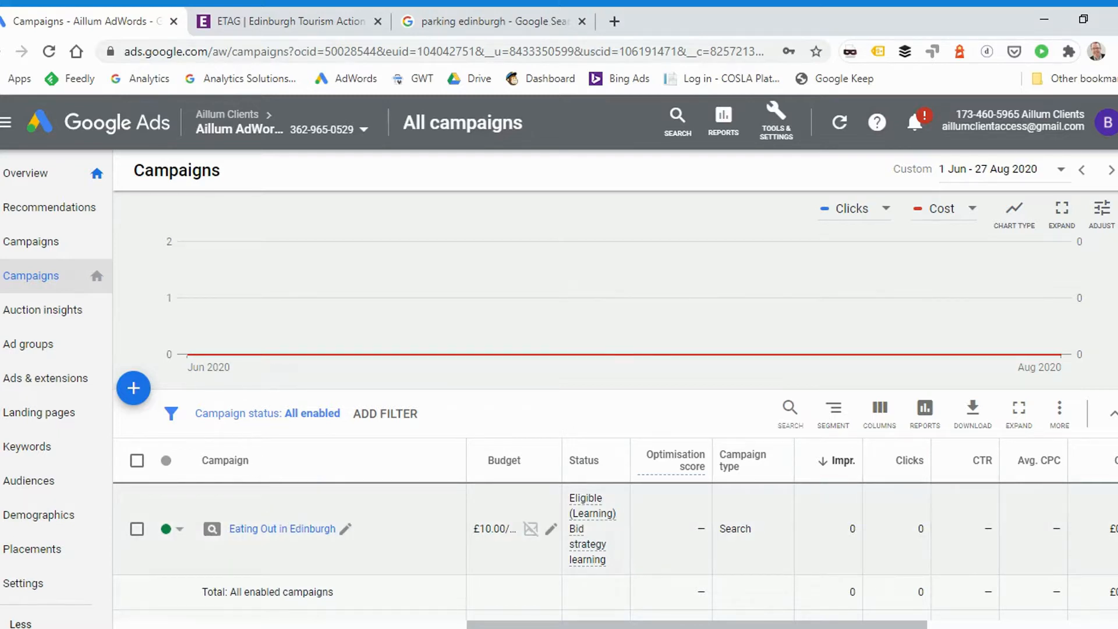
Open the Eating Out in Edinburgh campaign and view the search keywords in its Eating Out ad group
click(271, 512)
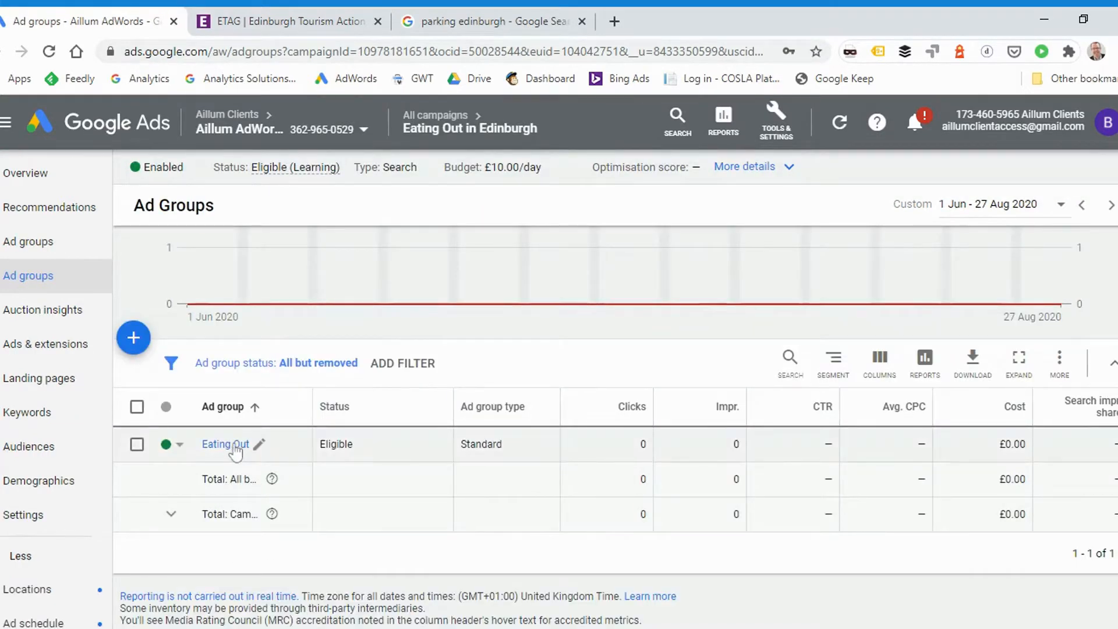
click(234, 446)
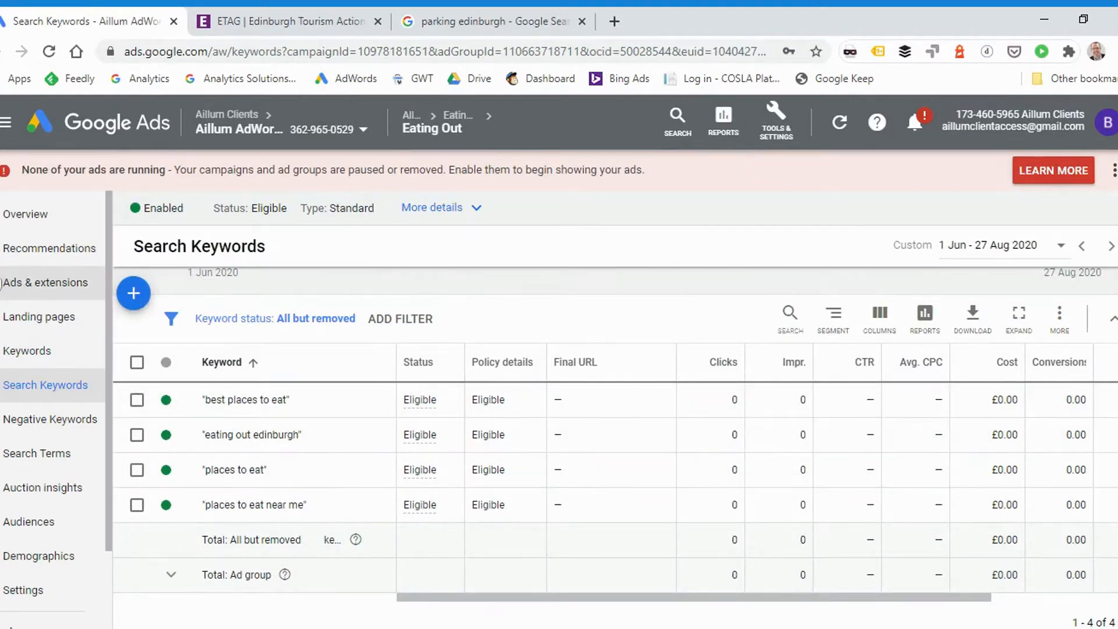
Examine the text ad in the Eating Out ad group's ads list and display the ad group's status options
mouse_move(3, 286)
click(22, 317)
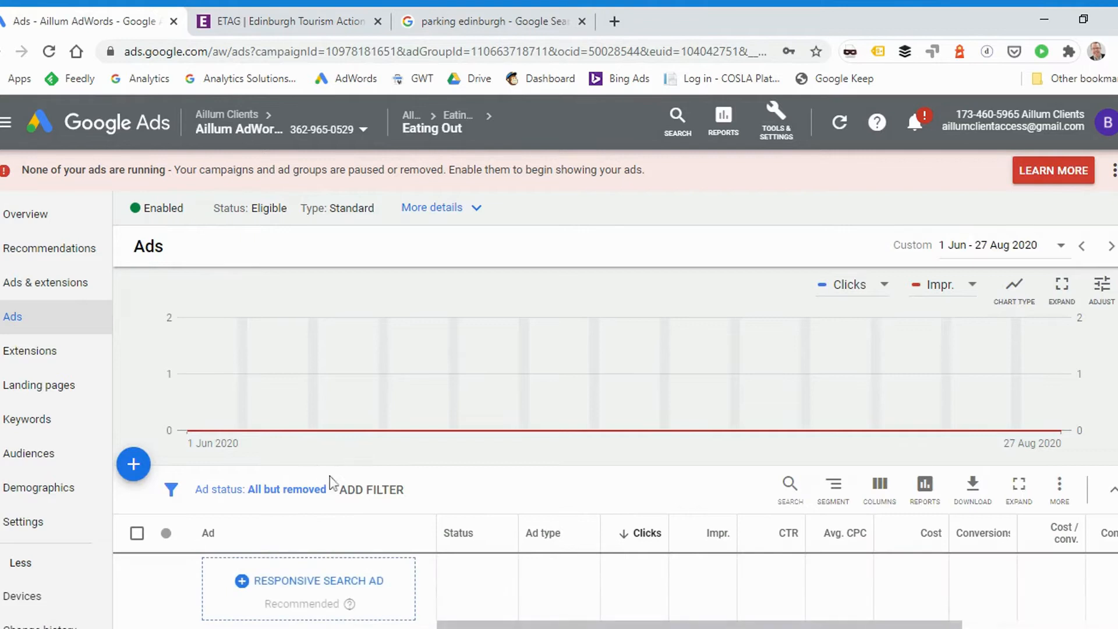
scroll(396, 442, down, 4)
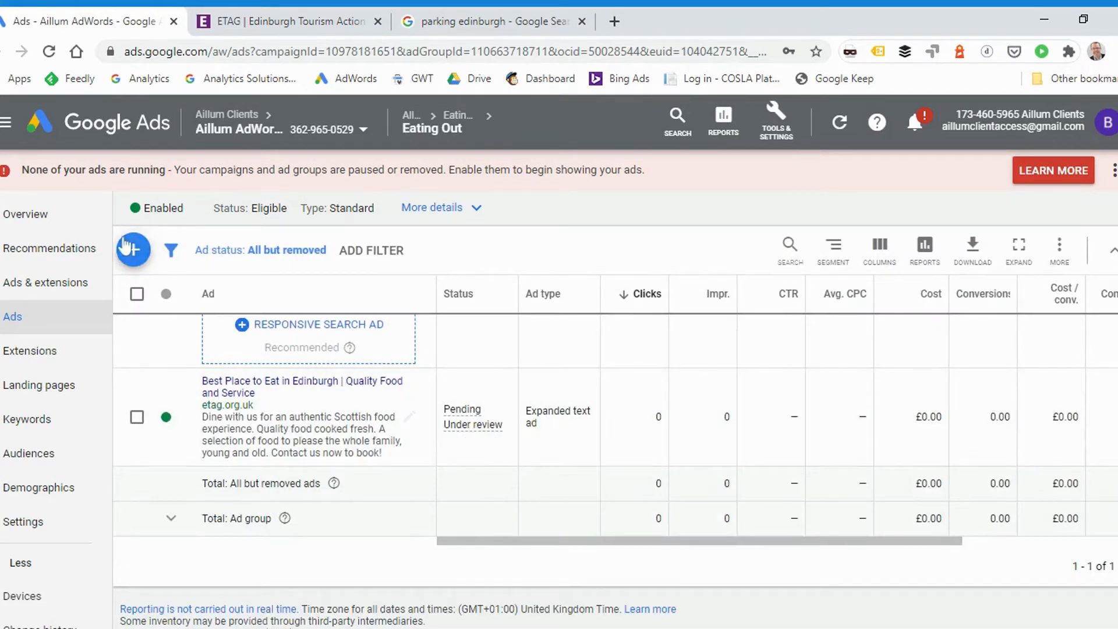
scroll(272, 435, up, 2)
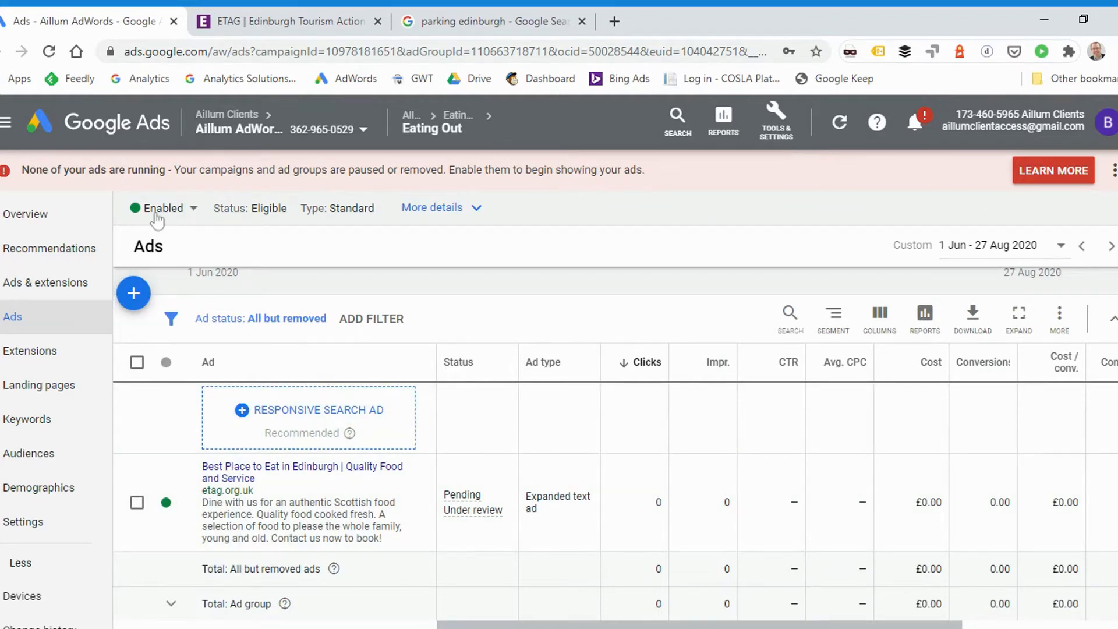
click(157, 220)
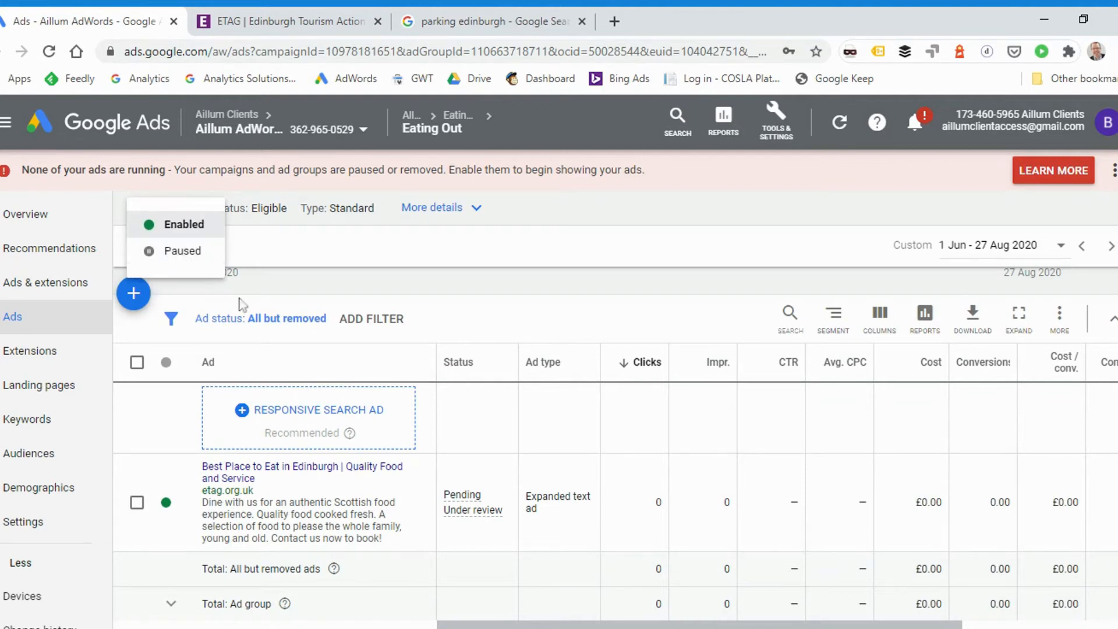